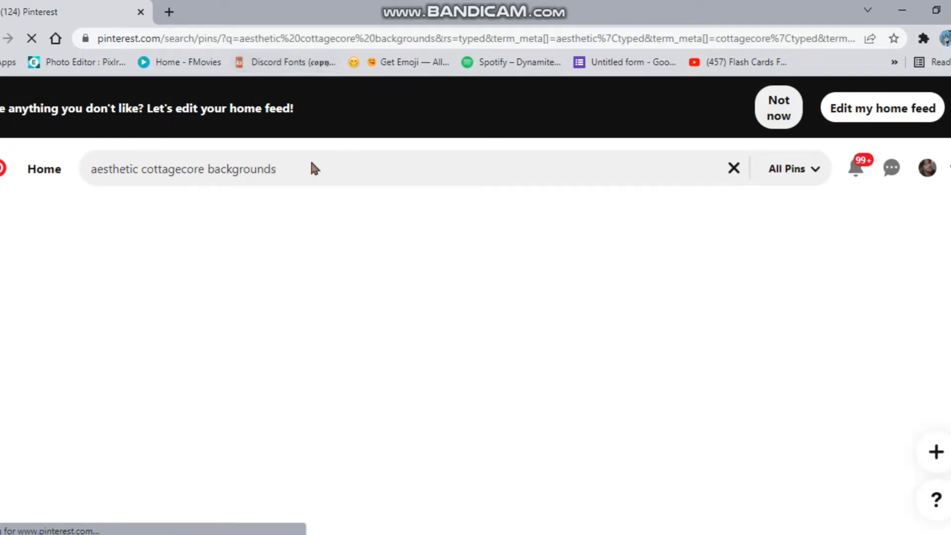
Browse the Pinterest results for aesthetic cottagecore backgrounds to find a picture to download.
scroll(339, 203, "down", 5)
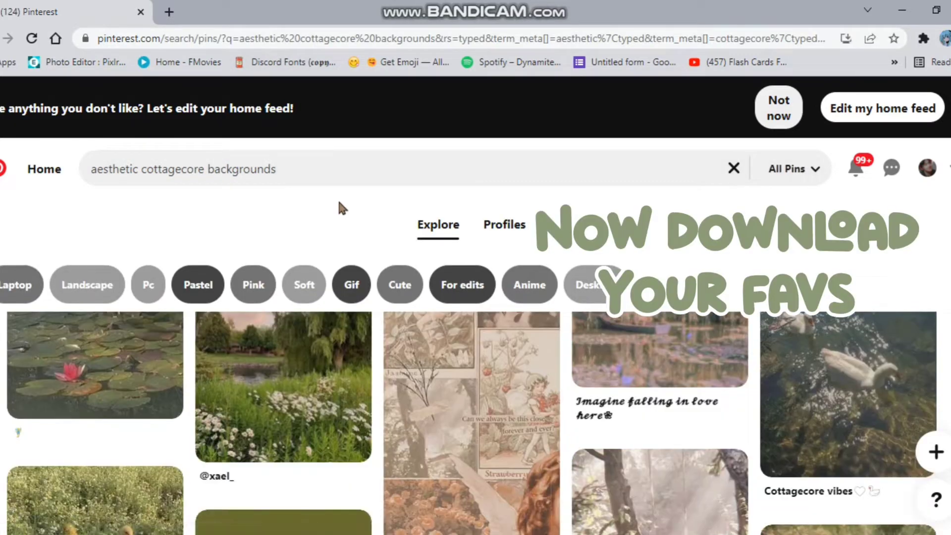
scroll(515, 394, "up", 4)
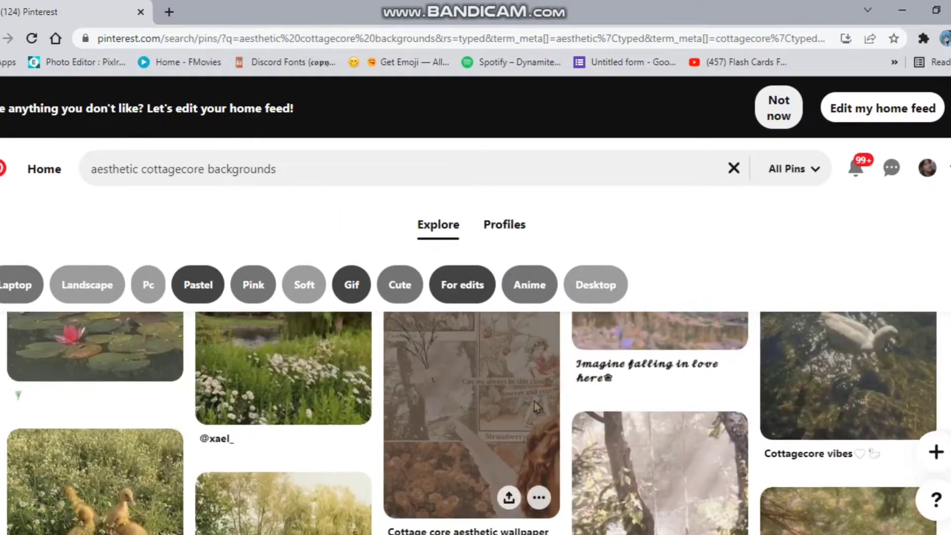
scroll(633, 421, "down", 2)
scroll(632, 421, "down", 10)
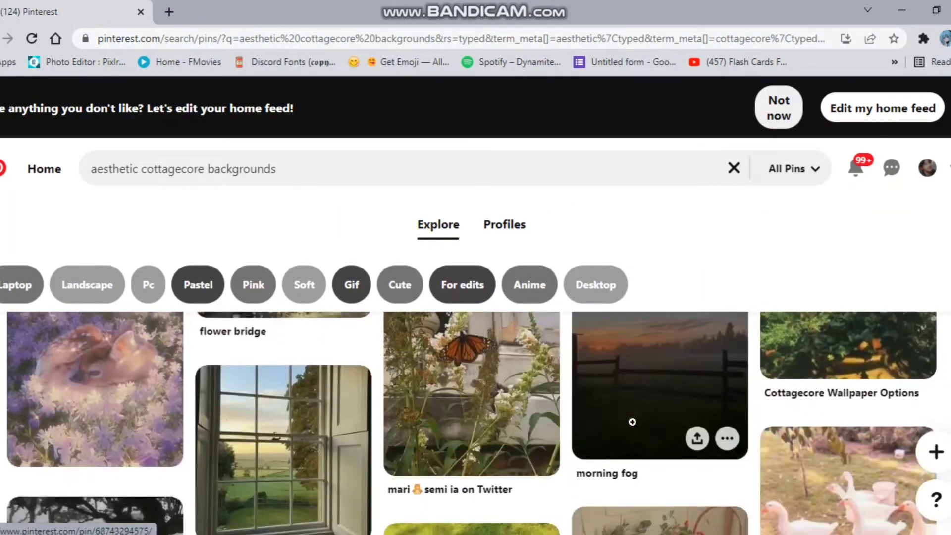
scroll(633, 421, "down", 10)
scroll(632, 422, "down", 8)
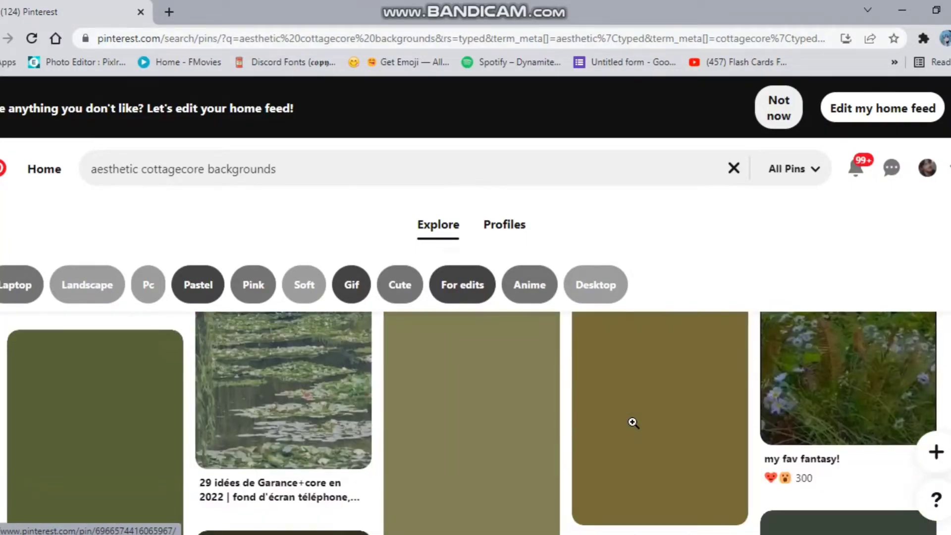
scroll(633, 422, "down", 10)
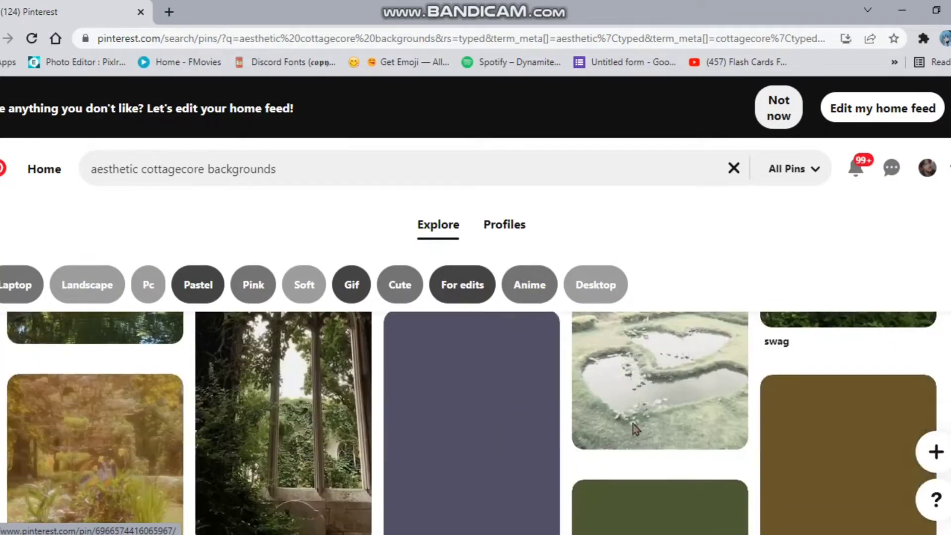
scroll(632, 421, "down", 3)
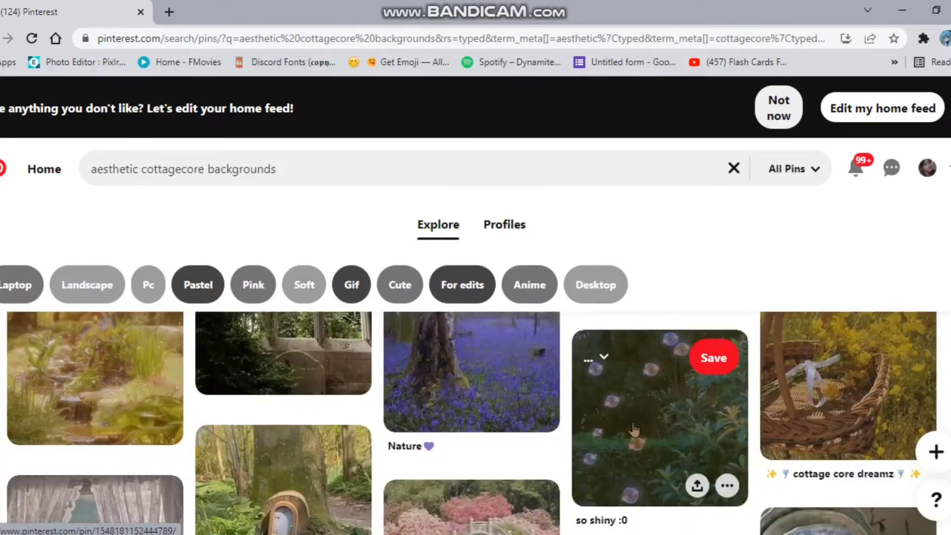
scroll(624, 416, "up", 3)
scroll(623, 415, "down", 6)
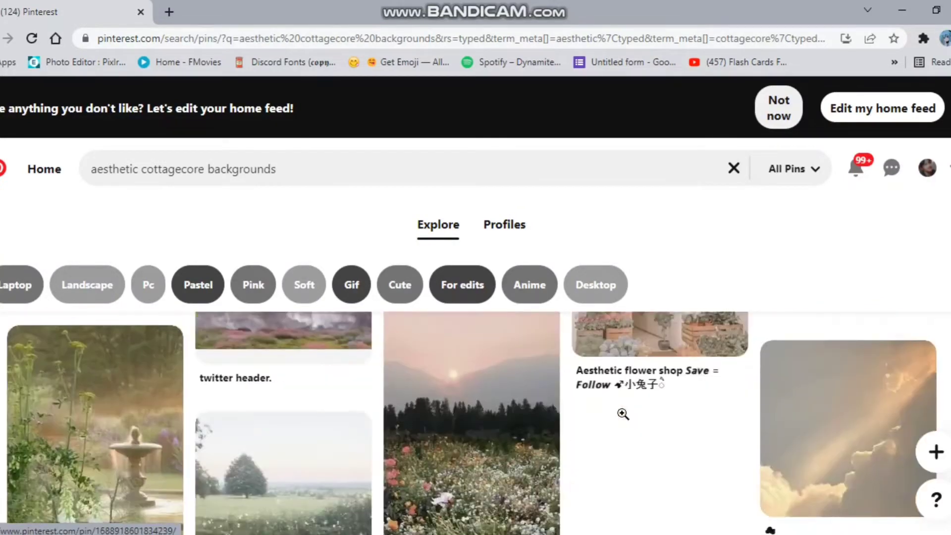
scroll(622, 413, "up", 3)
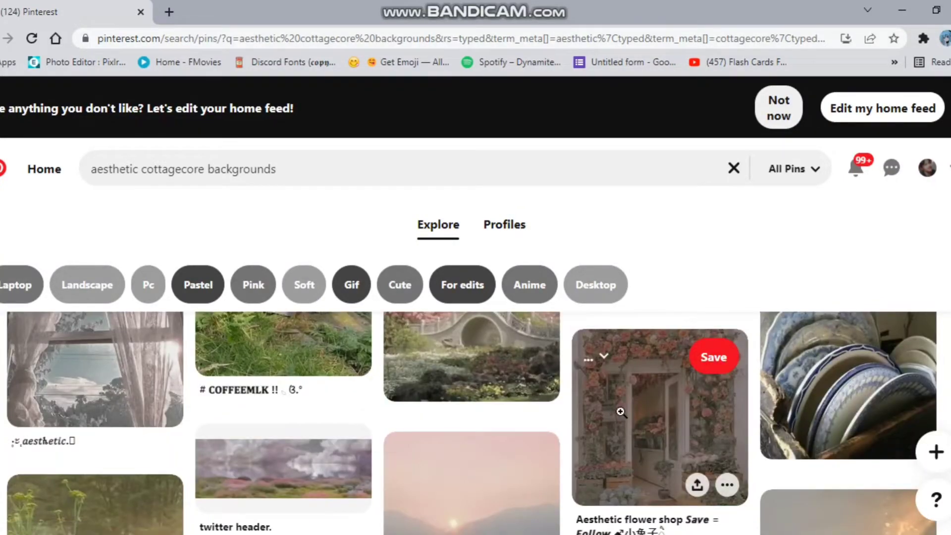
Open the "Aesthetic flower shop" pin and save its picture in Downloads as a JPEG image.
left_click(616, 441)
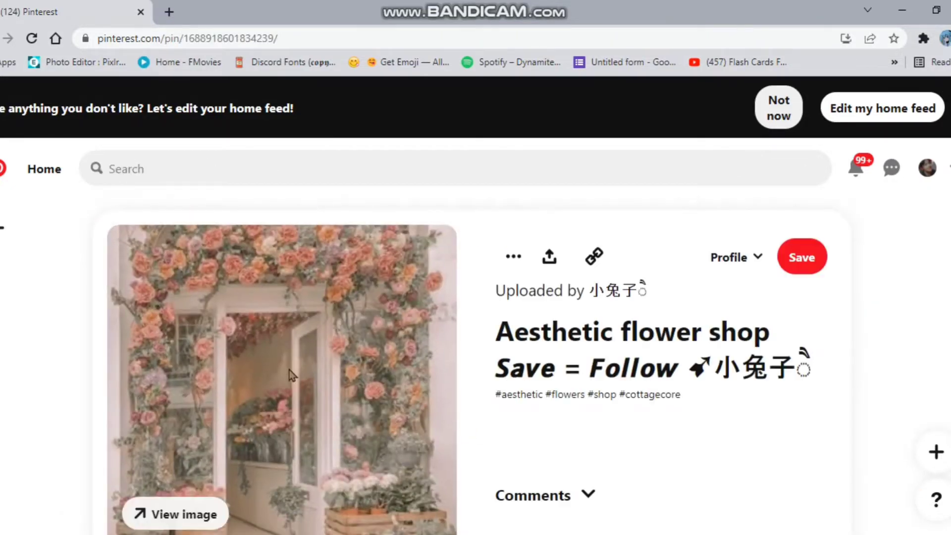
scroll(290, 373, "down", 1)
right_click(290, 373)
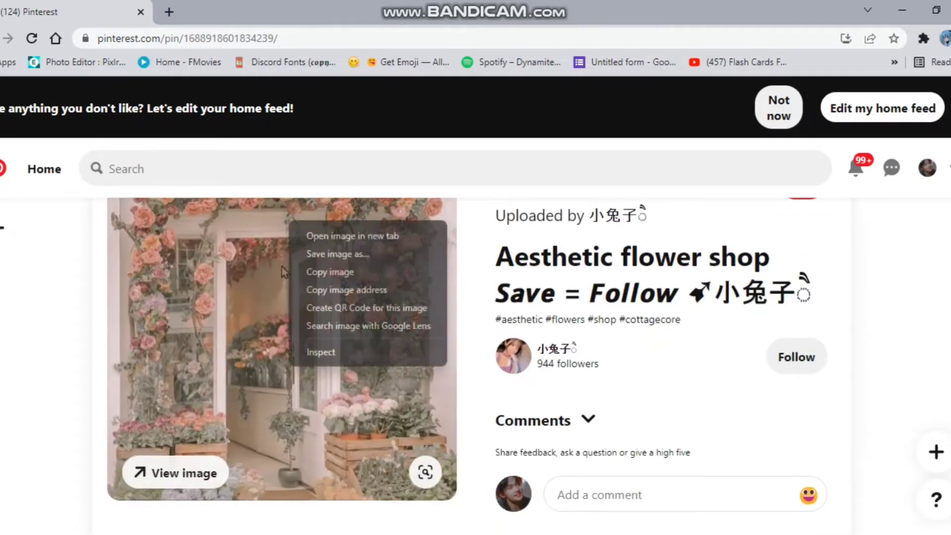
left_click(327, 253)
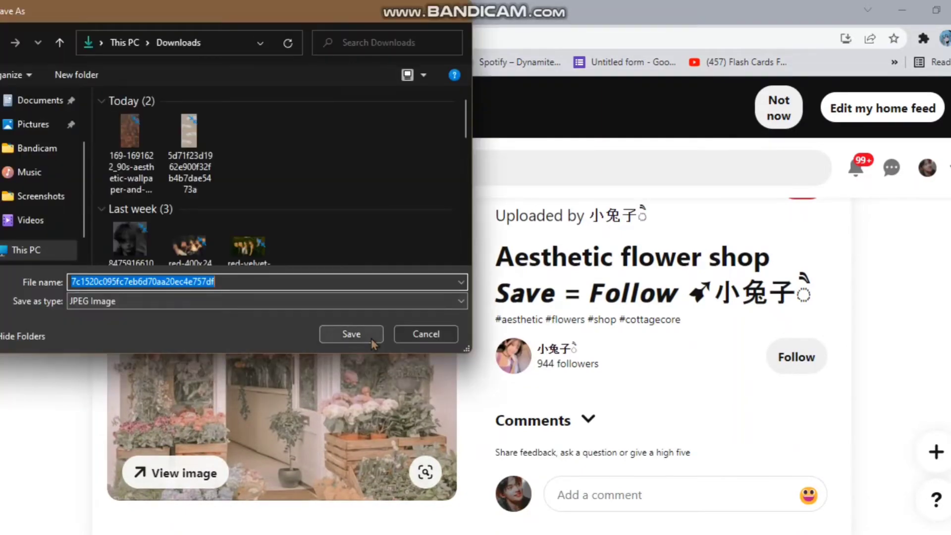
left_click(370, 338)
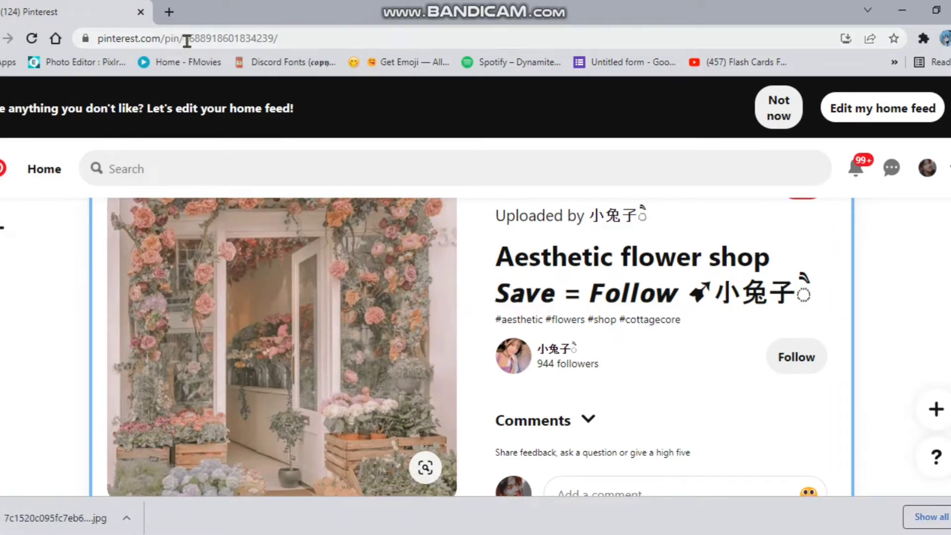
Open the template_outline.png clothing template in the browser and try to save it in Downloads as a PNG image.
left_click_drag(287, 38, 122, 36)
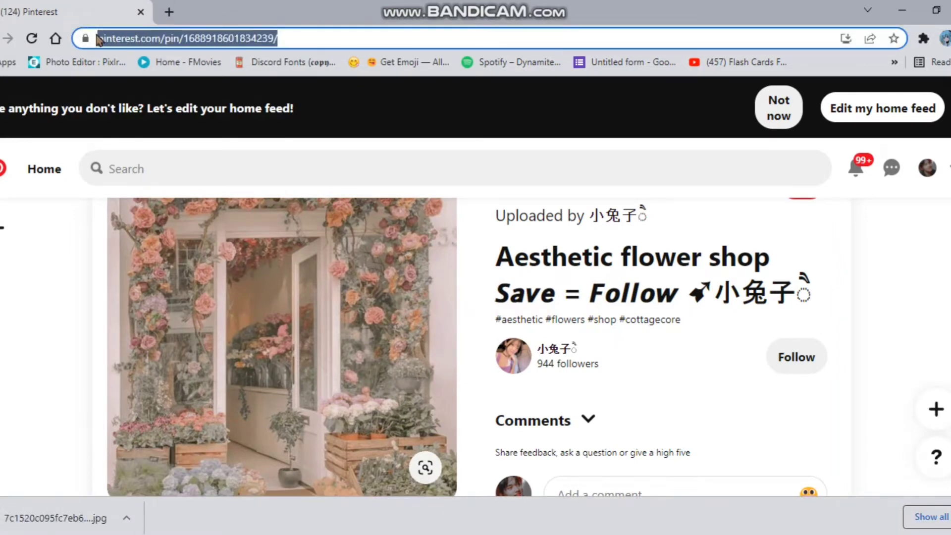
type("tem")
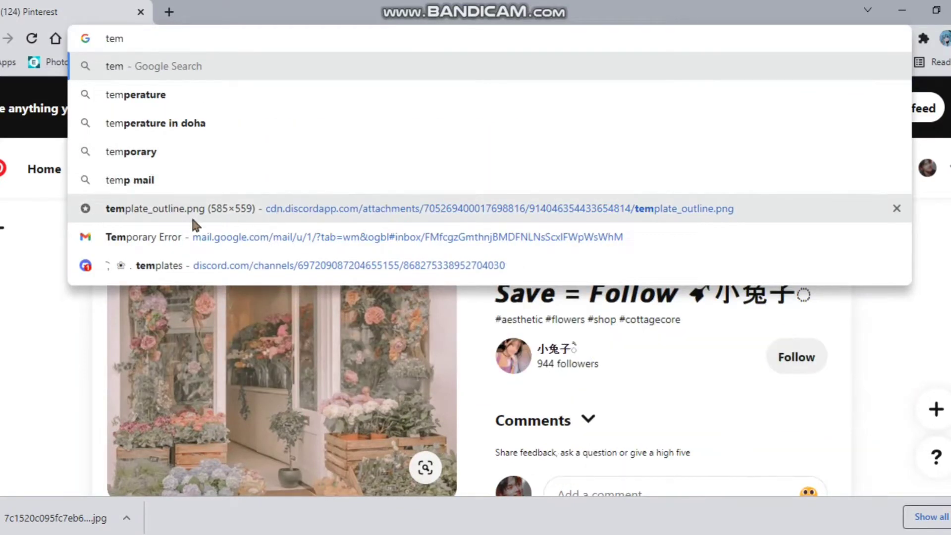
left_click(241, 217)
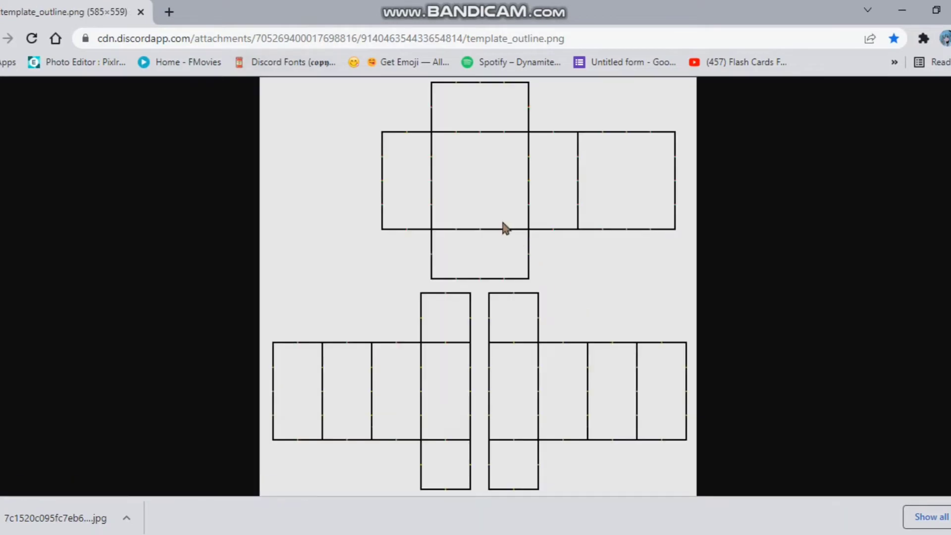
right_click(504, 223)
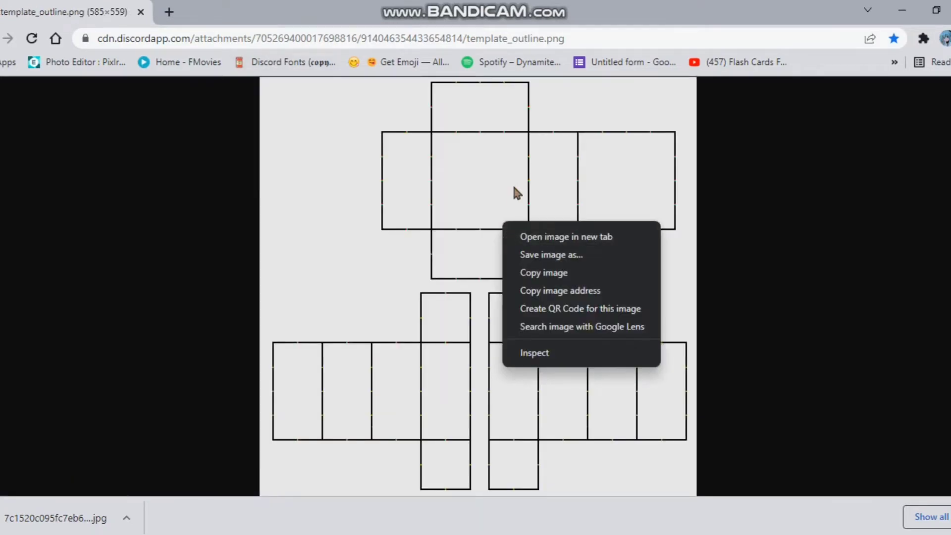
left_click(515, 254)
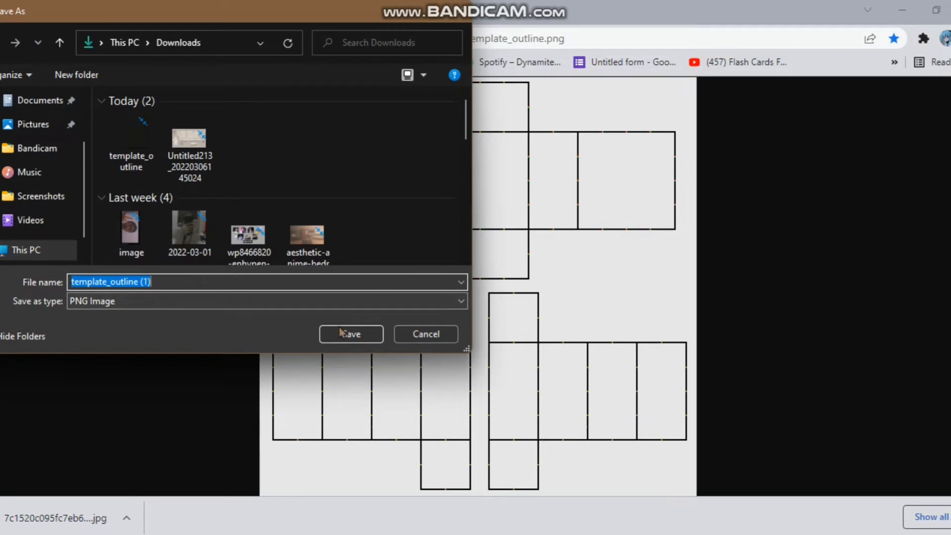
key("Return")
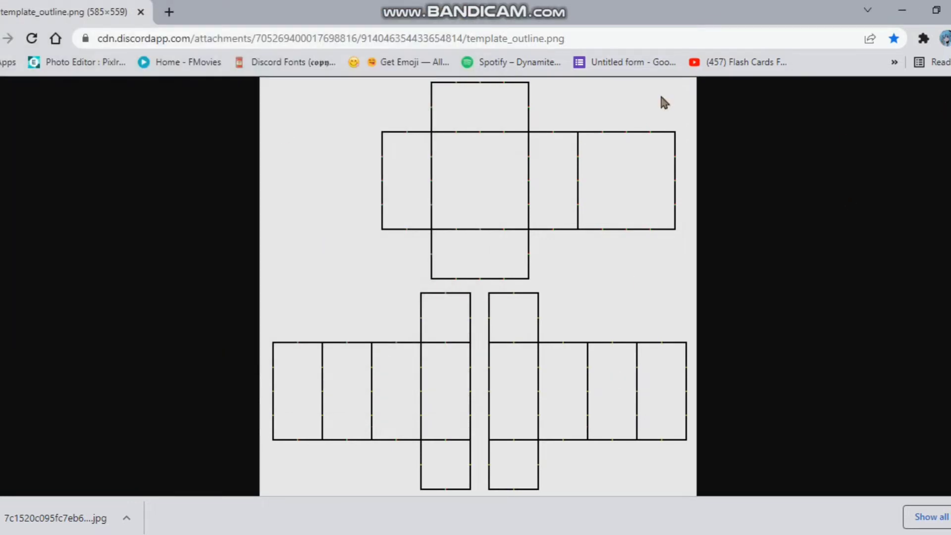
Switch to the Pixlr E photo editor and open the template_outline image from Downloads.
left_click(310, 37)
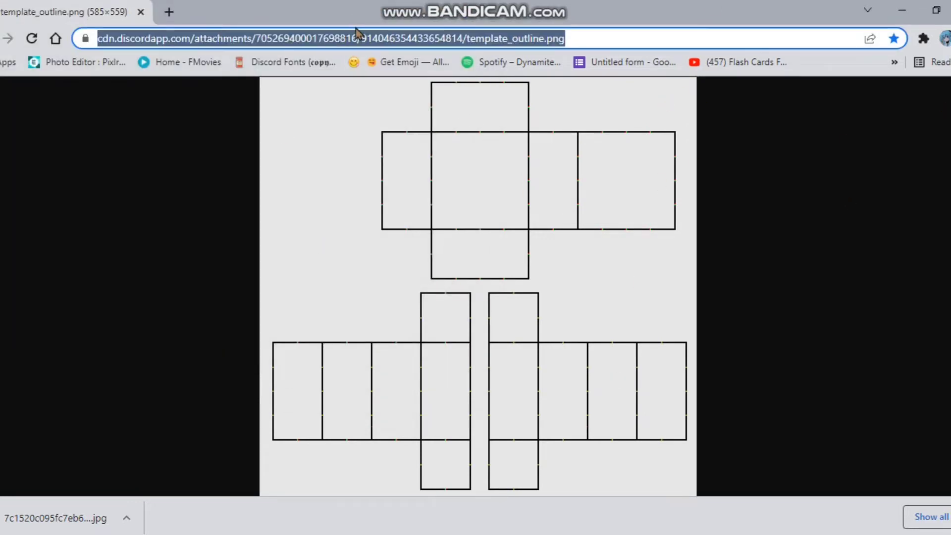
type("pix")
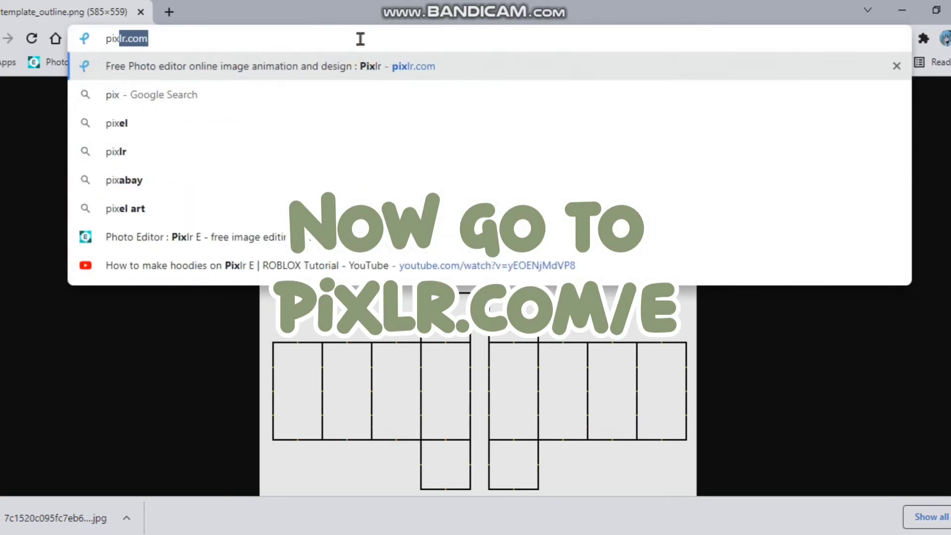
left_click(195, 239)
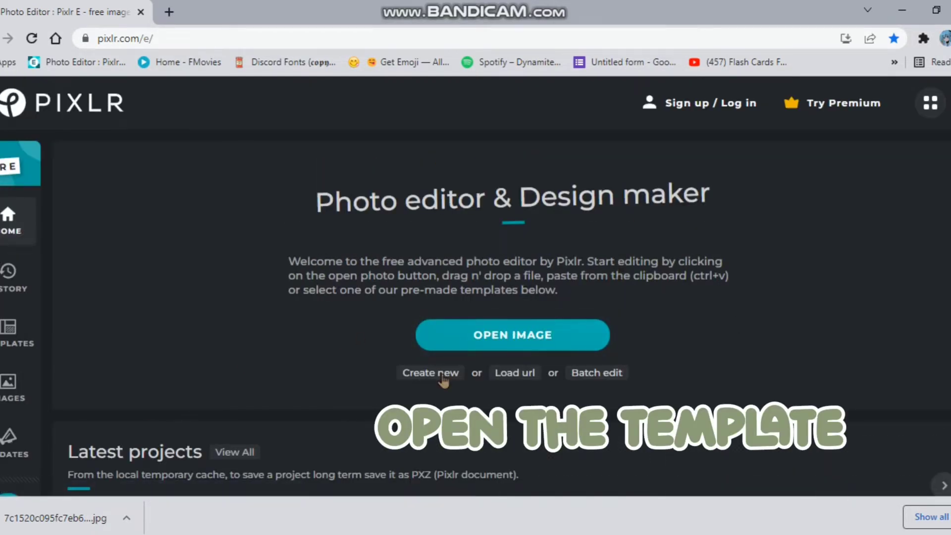
left_click(460, 336)
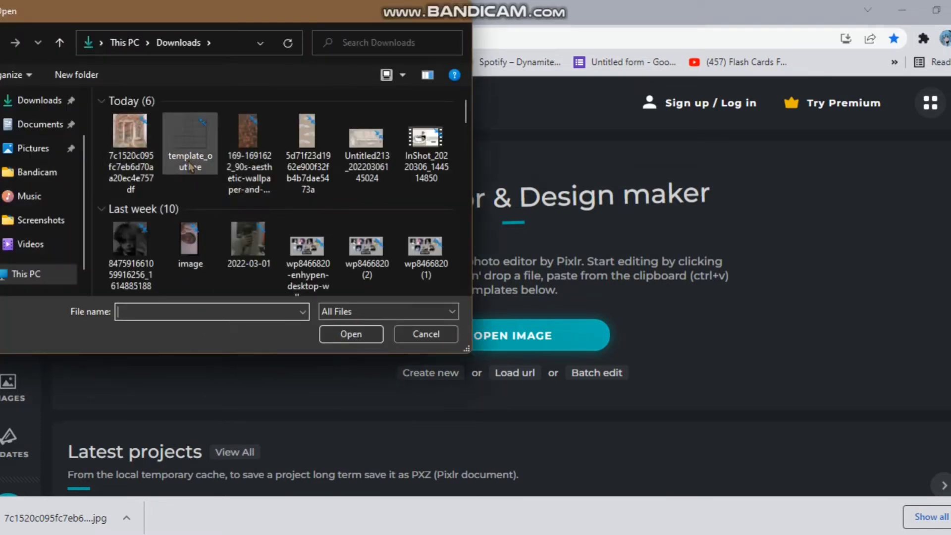
double_click(191, 163)
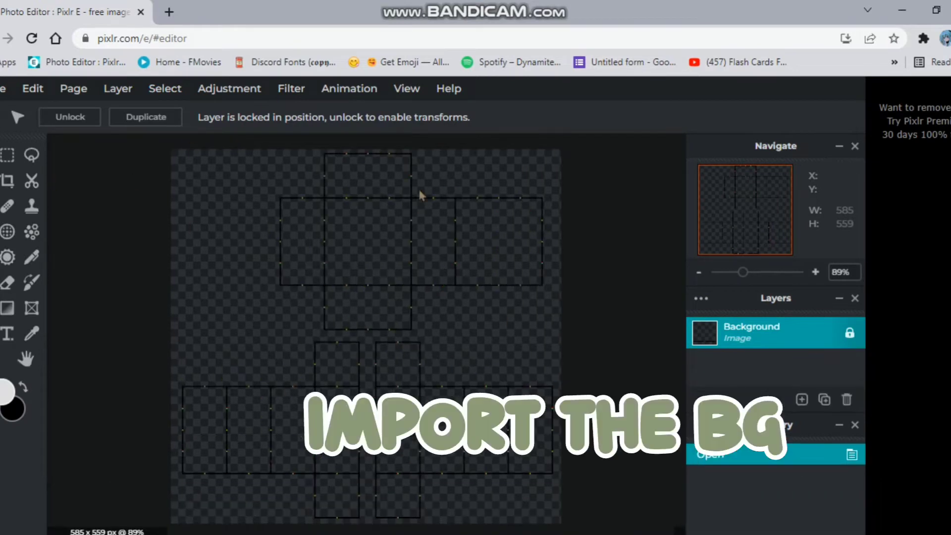
Add the downloaded flower shop picture from Downloads as a new image layer over the template.
left_click(112, 91)
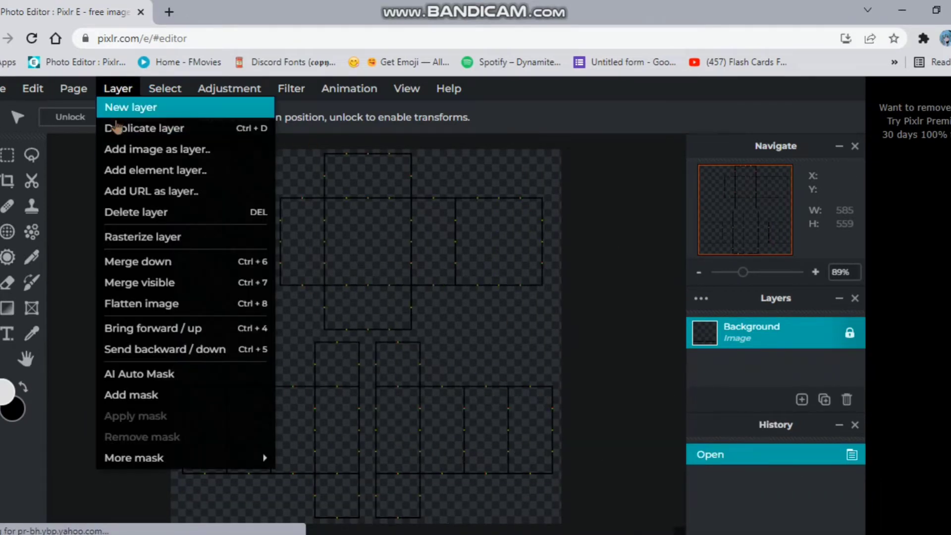
left_click(147, 151)
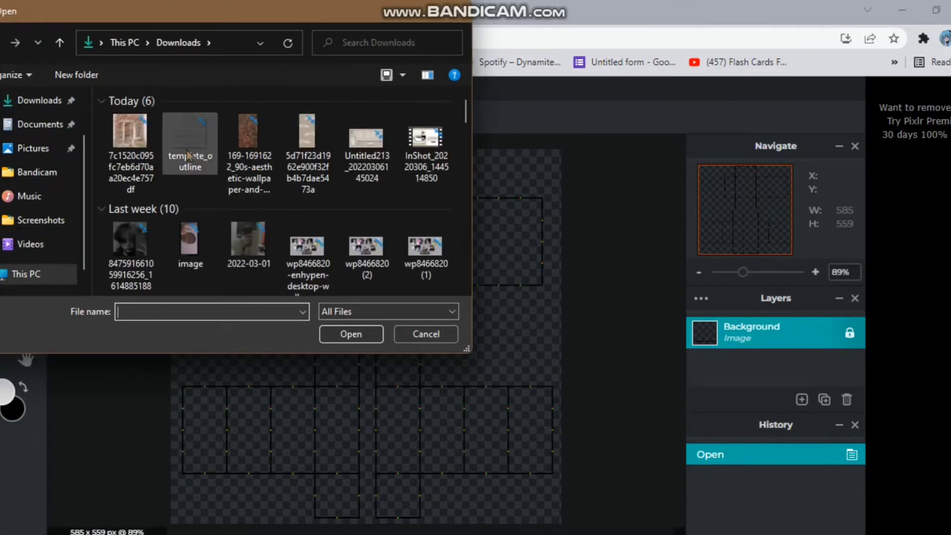
double_click(140, 156)
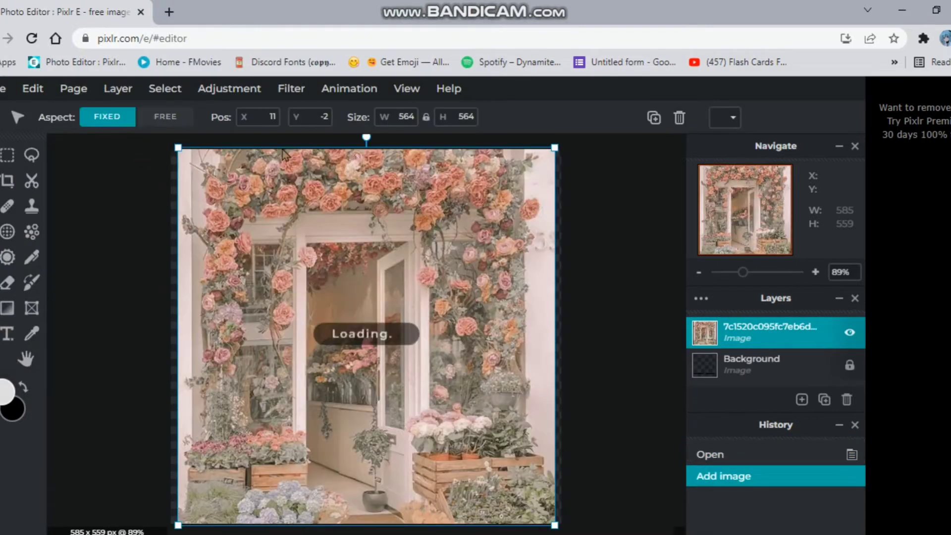
Enlarge and position the flower shop picture to cover the whole canvas, and move the template's Background layer above it.
left_click_drag(178, 148, 167, 137)
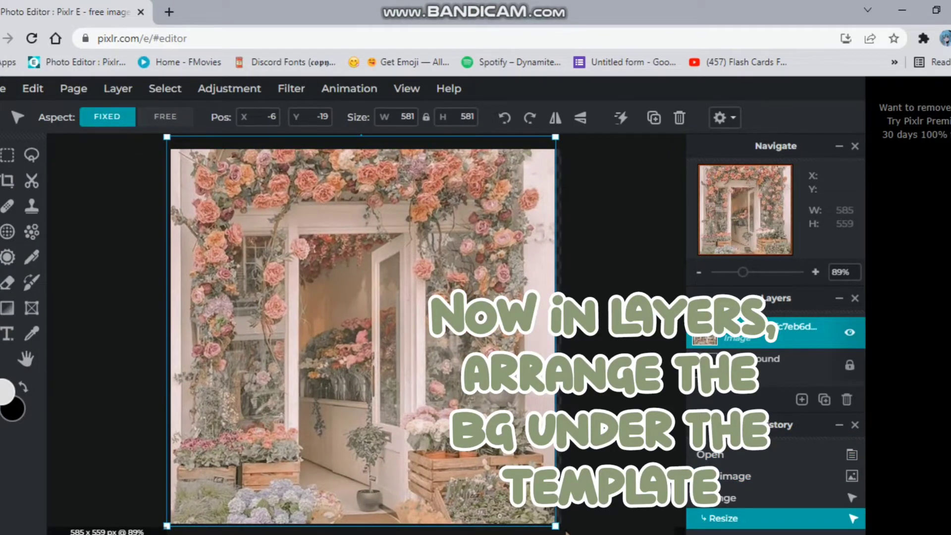
left_click_drag(555, 525, 572, 525)
left_click_drag(493, 463, 486, 461)
left_click(611, 356)
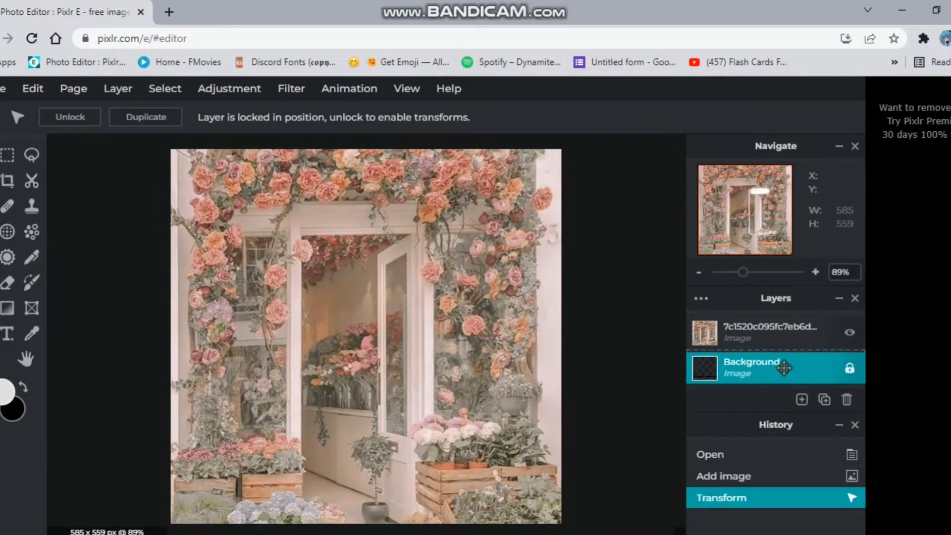
mouse_move(780, 365)
left_mouse_down()
mouse_move(766, 359)
mouse_move(767, 343)
left_mouse_up()
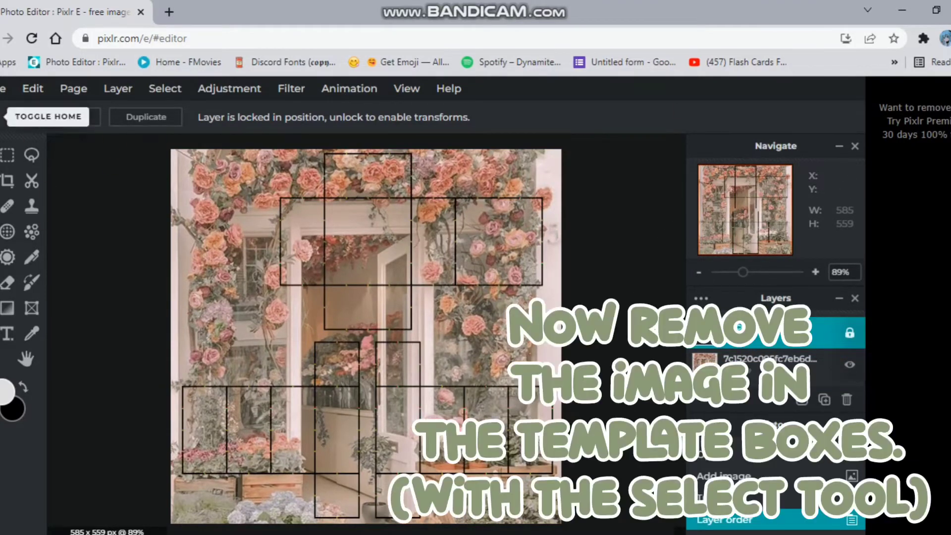
On the flower picture's layer, marquee-select the top and front torso boxes, about 131 × 194 px, and clear them.
left_click(7, 155)
scroll(424, 247, "up", 5)
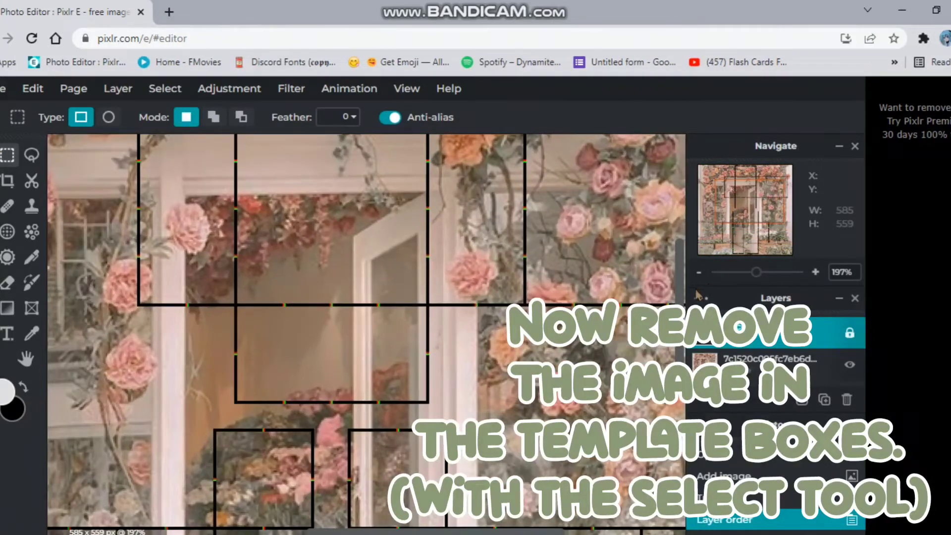
left_click_drag(680, 299, 684, 234)
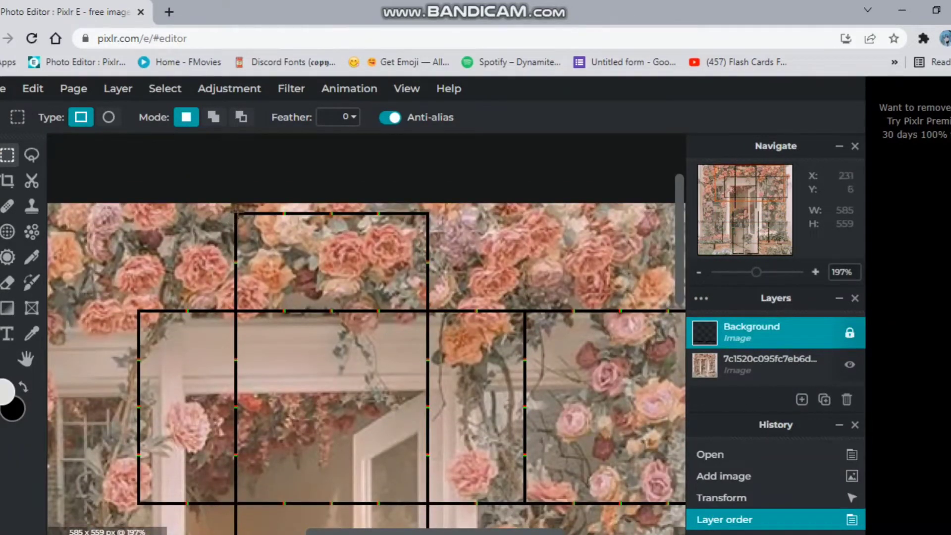
left_click(768, 364)
left_click_drag(237, 215, 428, 501)
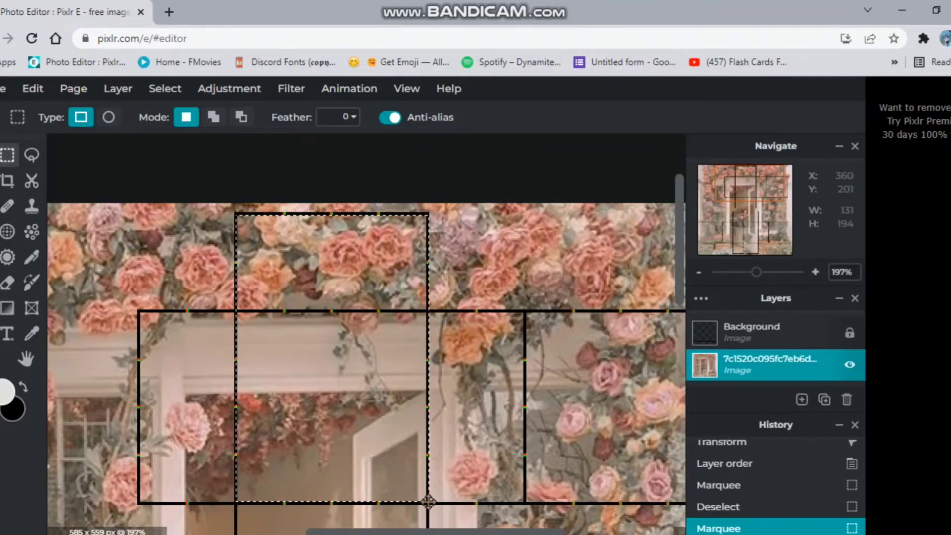
key("Delete")
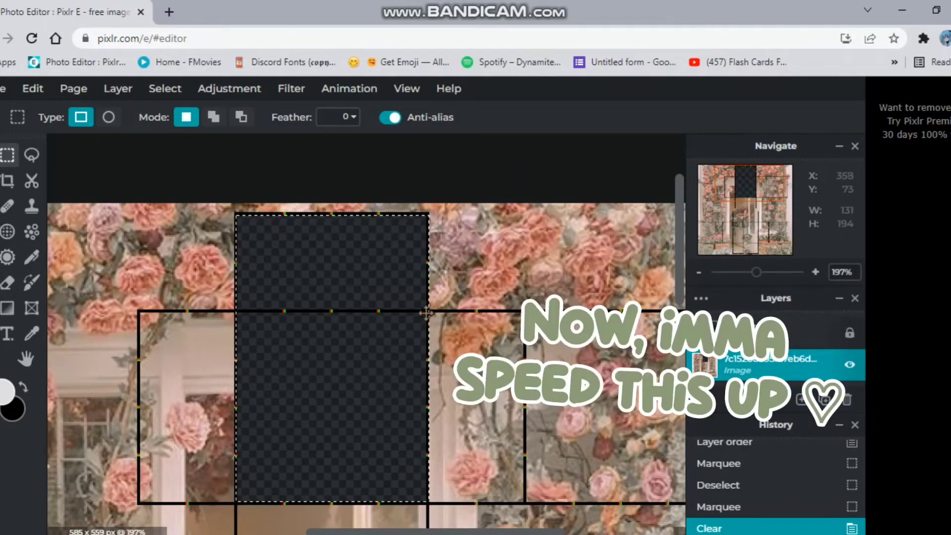
Clear the flower picture inside the two torso boxes to the right of the front box.
mouse_move(430, 312)
left_mouse_down()
mouse_move(662, 499)
mouse_move(690, 501)
left_mouse_up()
key("Delete")
scroll(408, 377, "right", 5)
left_click_drag(408, 377, 432, 377)
key("Delete")
Clear the flower picture inside the torso side box to the left of the front box, and remove the selection.
left_click_drag(487, 531, 325, 531)
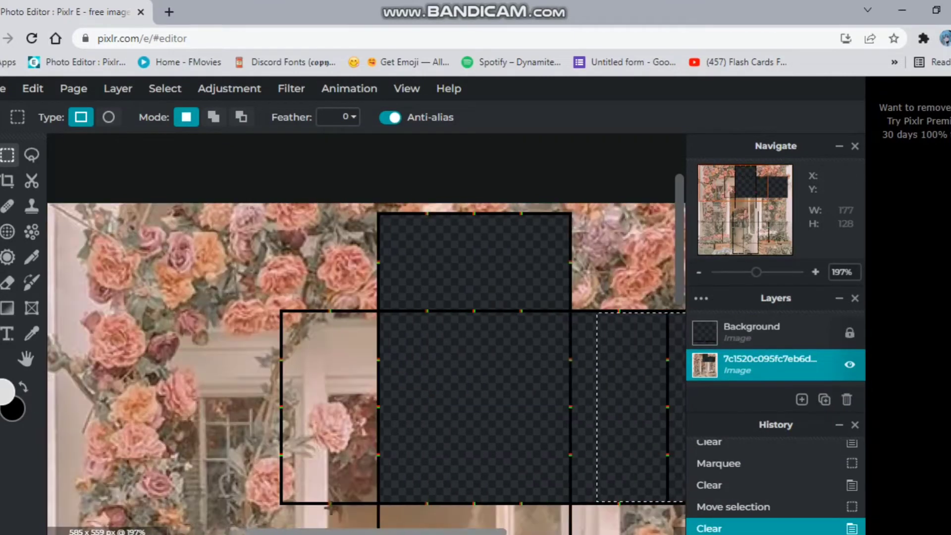
left_click_drag(283, 313, 410, 502)
left_click_drag(384, 484, 382, 485)
key("Delete")
key("ctrl+d")
Marquee-select the torso box directly below the front torso box and clear the flower picture inside it.
left_click_drag(679, 267, 679, 376)
scroll(644, 336, "up", 1)
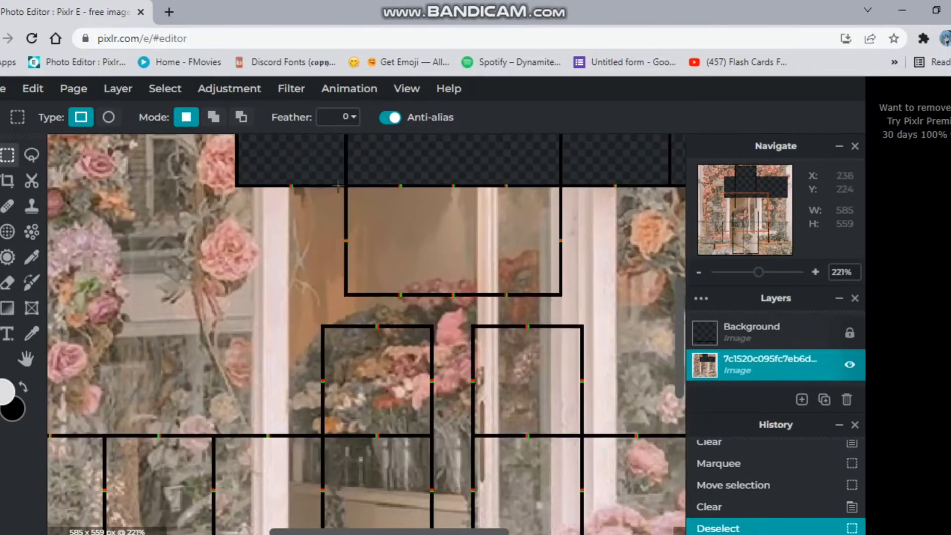
mouse_move(348, 170)
left_mouse_down()
mouse_move(561, 299)
mouse_move(545, 282)
left_mouse_up()
key("Delete")
Clear the flower picture inside the two tall columns of arm boxes below the torso, and remove the selection.
left_click_drag(679, 337, 678, 392)
left_click_drag(321, 144, 432, 523)
key("Delete")
mouse_move(411, 348)
left_mouse_down()
mouse_move(560, 351)
mouse_move(556, 341)
mouse_move(565, 349)
left_mouse_up()
key("Delete")
scroll(438, 321, "down", 5)
key("ctrl+d")
Clear the flower picture inside both horizontal rows of four arm boxes with a marquee of about 253 × 128 px, and deselect.
left_click_drag(127, 285, 348, 397)
key("Delete")
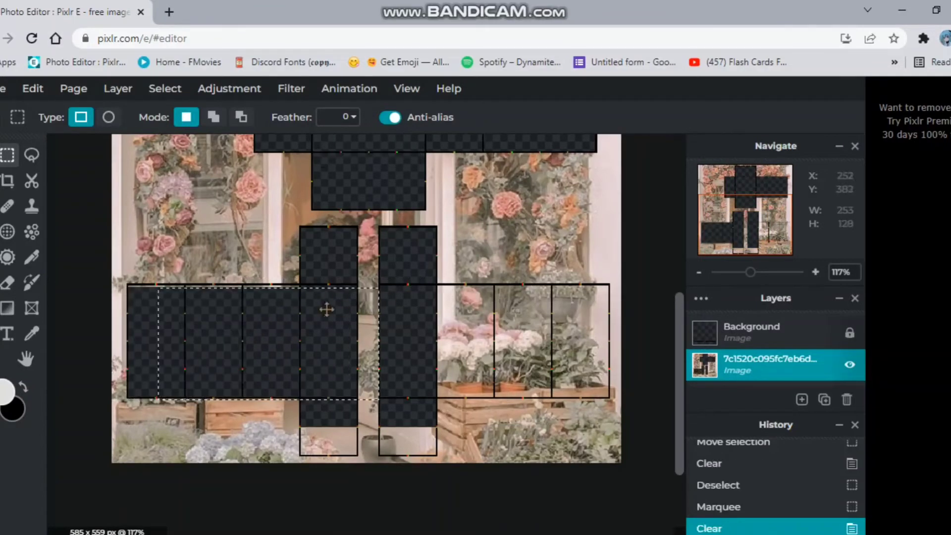
key("Delete")
left_click_drag(325, 309, 563, 307)
key("Delete")
key("ctrl+d")
Clear the remaining flower picture in the lowest box of each arm column with a marquee of about 67 × 62 px, and deselect.
left_click_drag(299, 399, 358, 453)
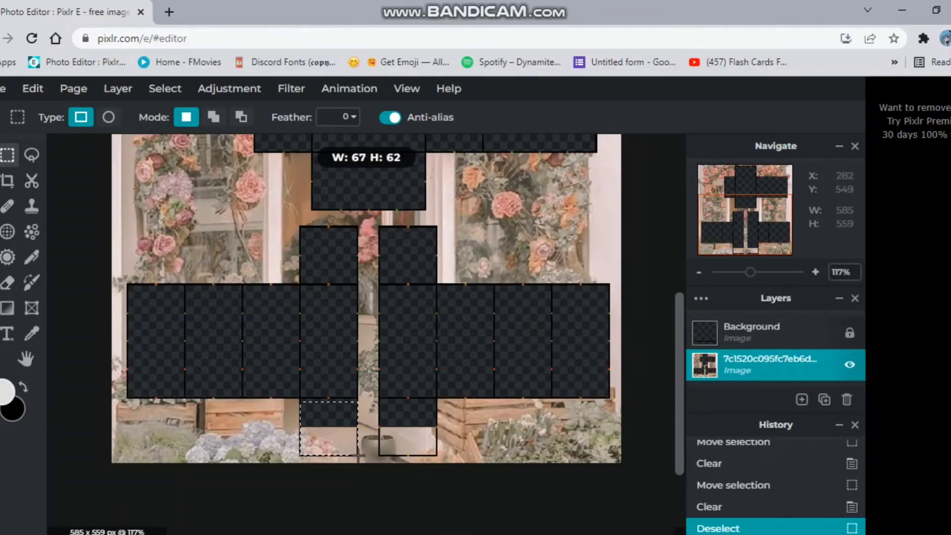
key("Delete")
mouse_move(324, 423)
left_mouse_down()
mouse_move(418, 440)
mouse_move(404, 423)
left_mouse_up()
key("Delete")
key("ctrl+d")
scroll(404, 424, "down", 2)
scroll(403, 424, "up", 2)
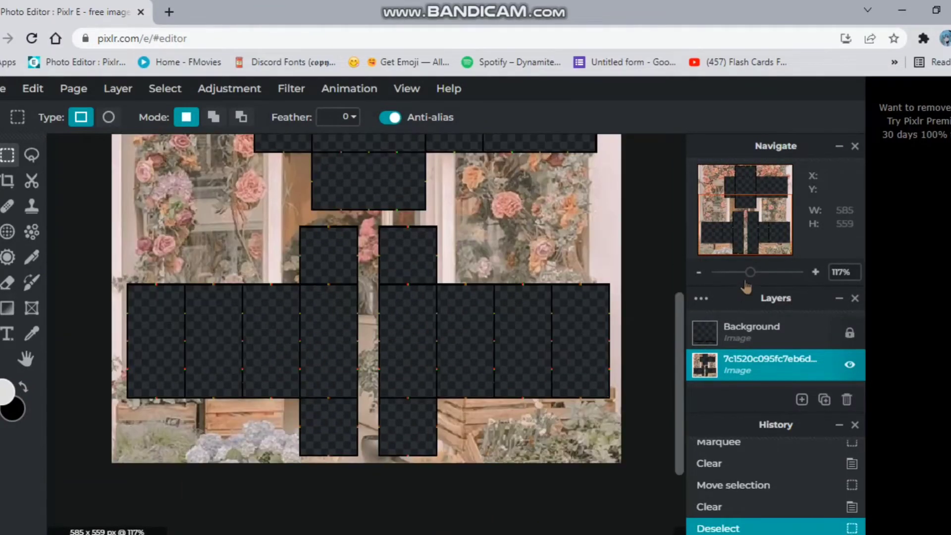
scroll(403, 424, "down", 2)
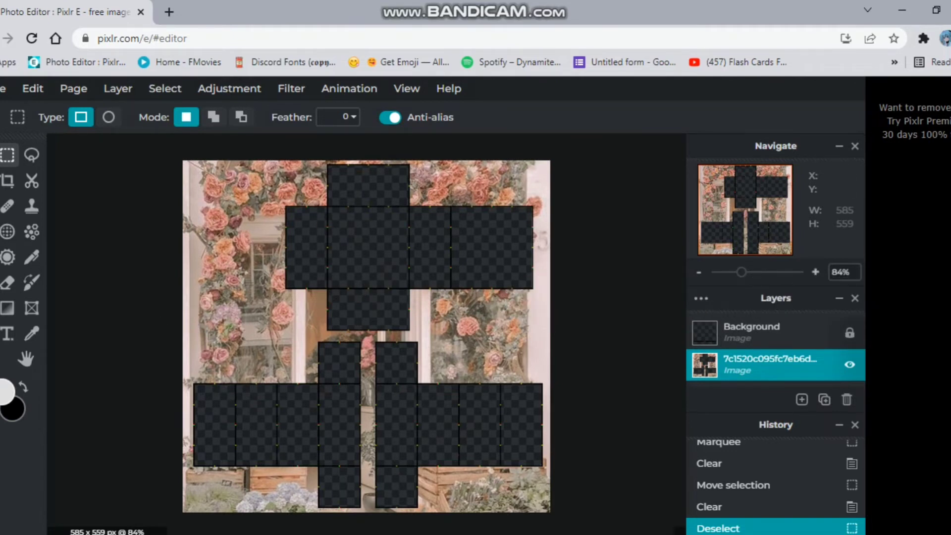
Add a text layer with the creator's username followed by "<3", and move it over the window left of the torso.
left_click(7, 333)
left_click(327, 290)
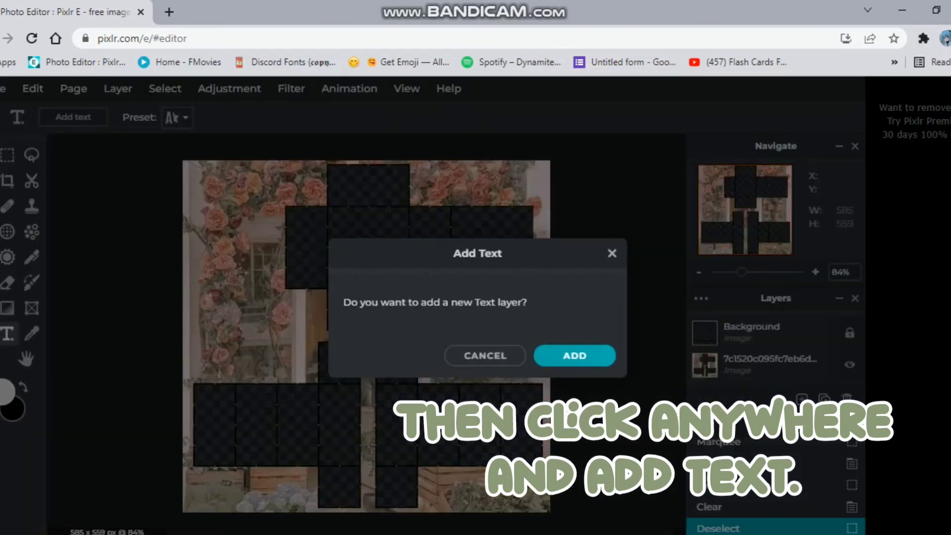
left_click(553, 361)
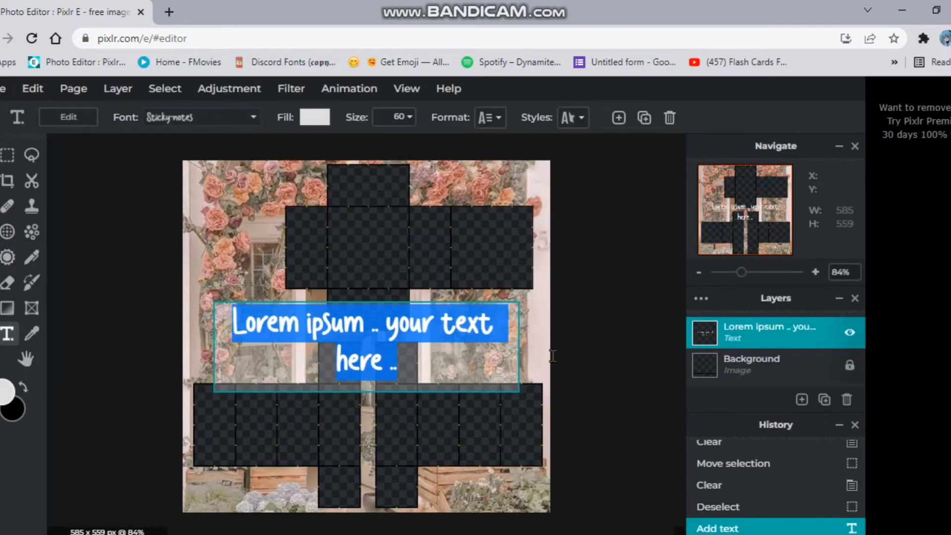
type("willoxxy <3")
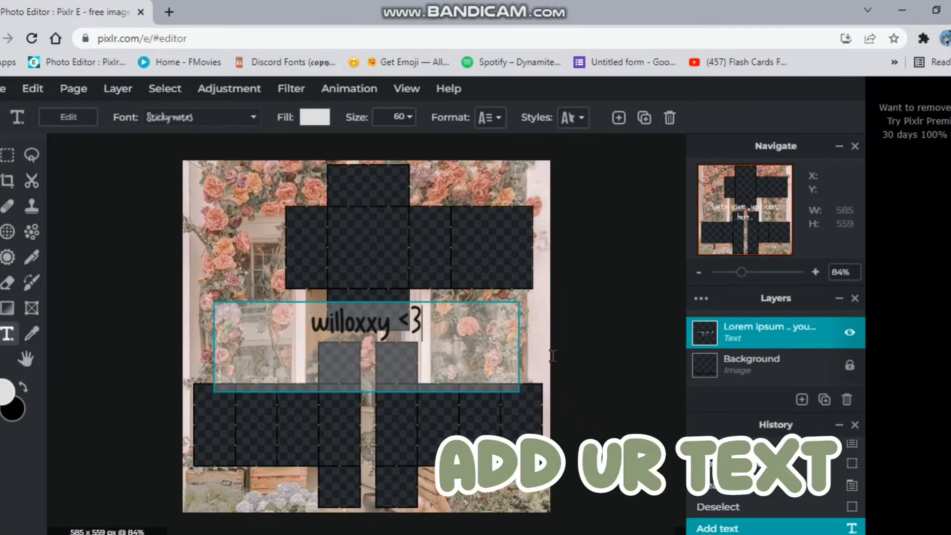
left_click(384, 243)
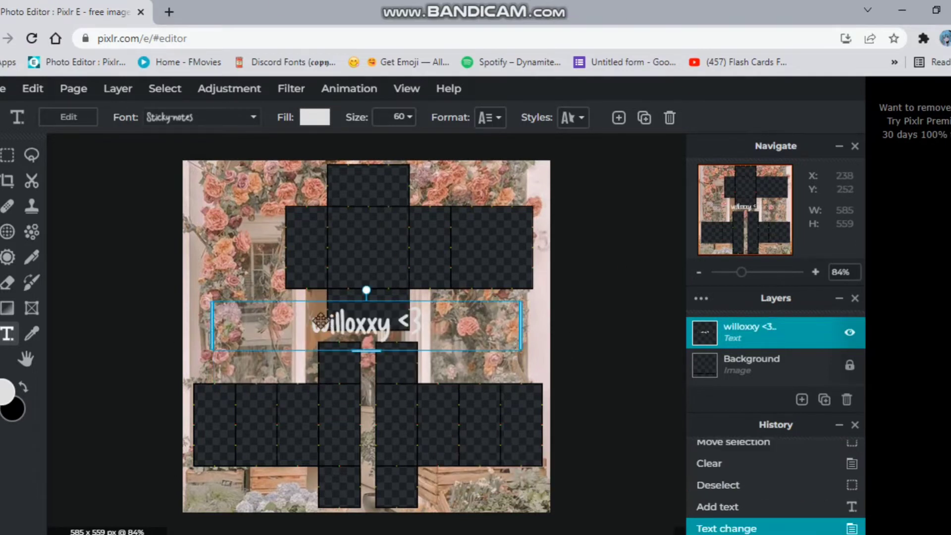
left_click_drag(370, 324, 261, 323)
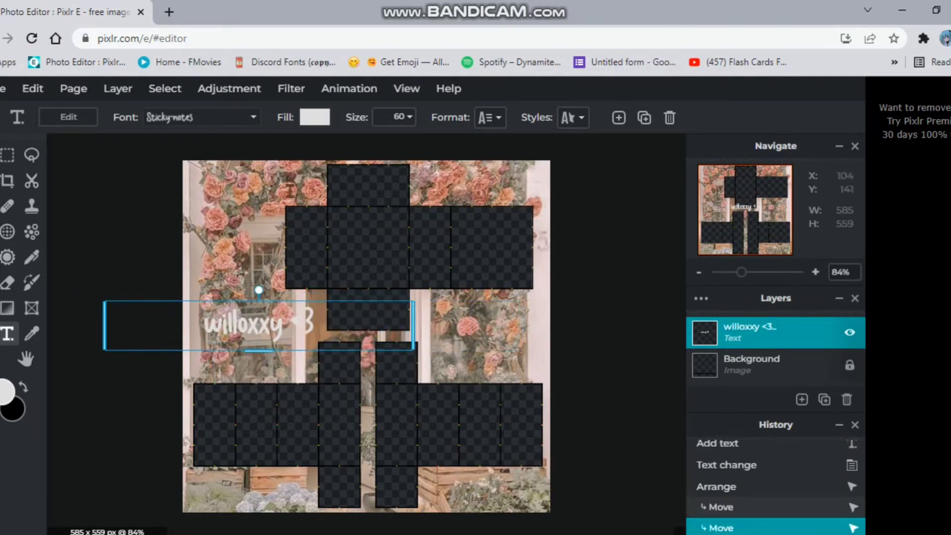
Set the username text's fill colour to #B5AAAA and move the text slightly upward.
left_click(314, 117)
left_click(223, 235)
left_click_drag(217, 242, 214, 231)
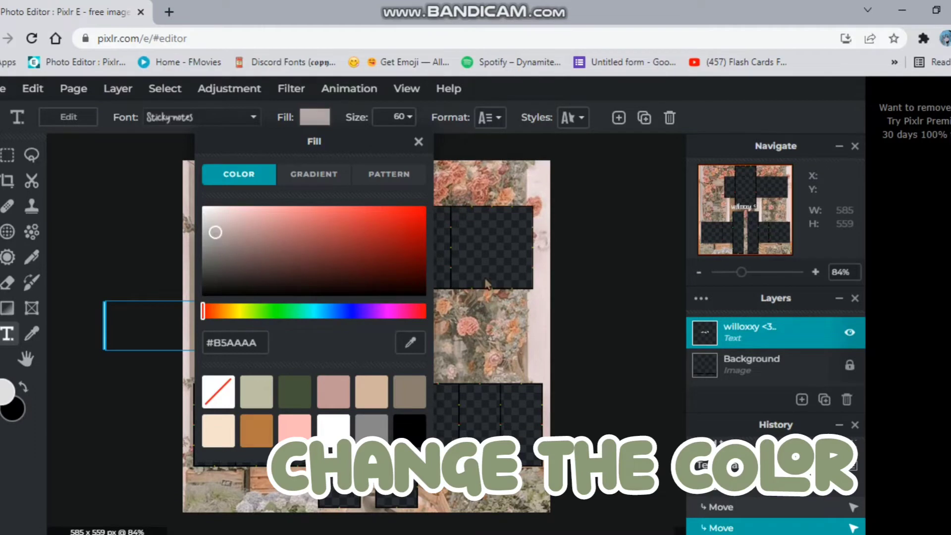
left_click(419, 141)
left_click_drag(257, 329, 262, 308)
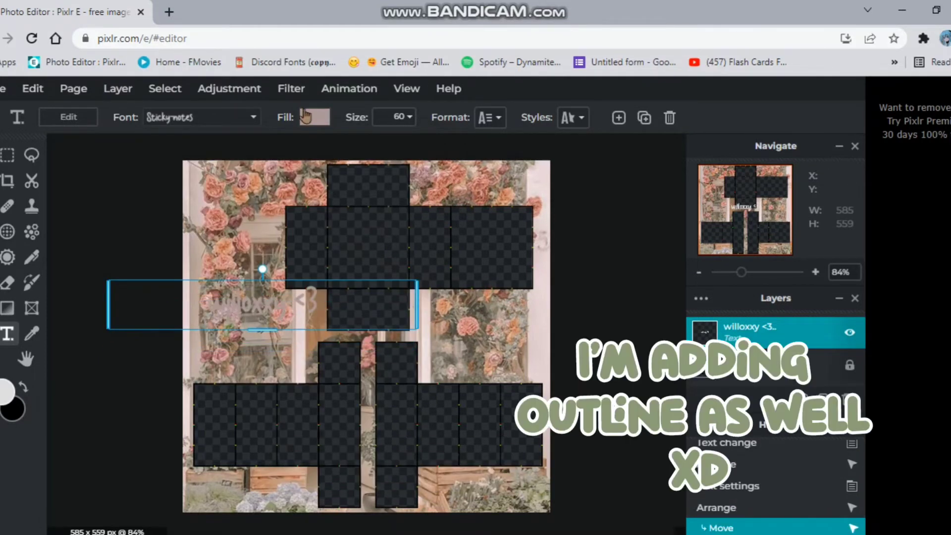
Turn on the Outline style for the username text and set its colour to white, #FFFFFF.
left_click(573, 117)
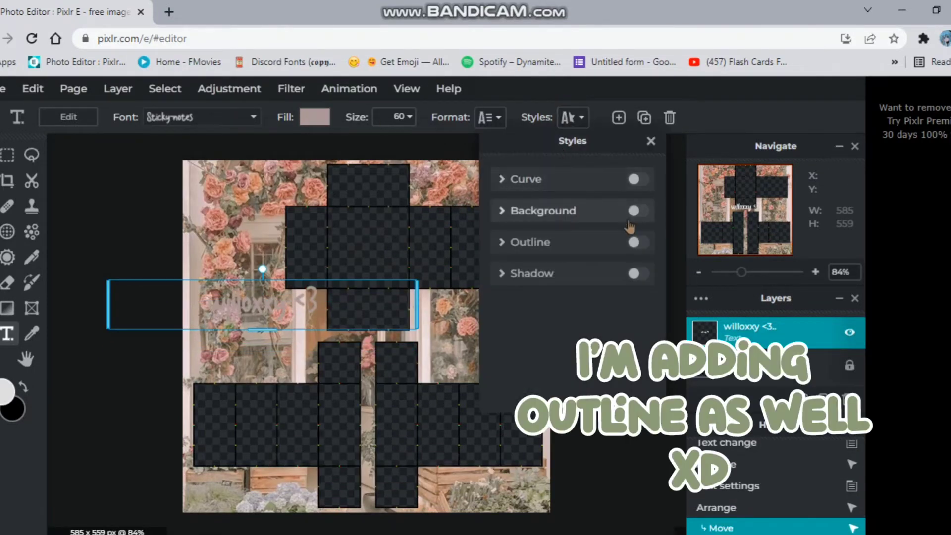
left_click(638, 242)
left_click(641, 278)
left_click(305, 211)
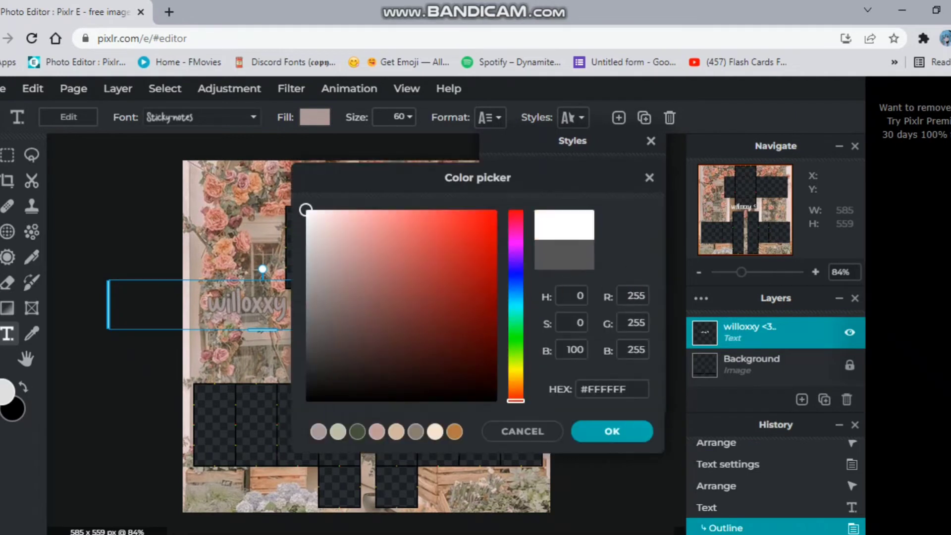
left_click(590, 435)
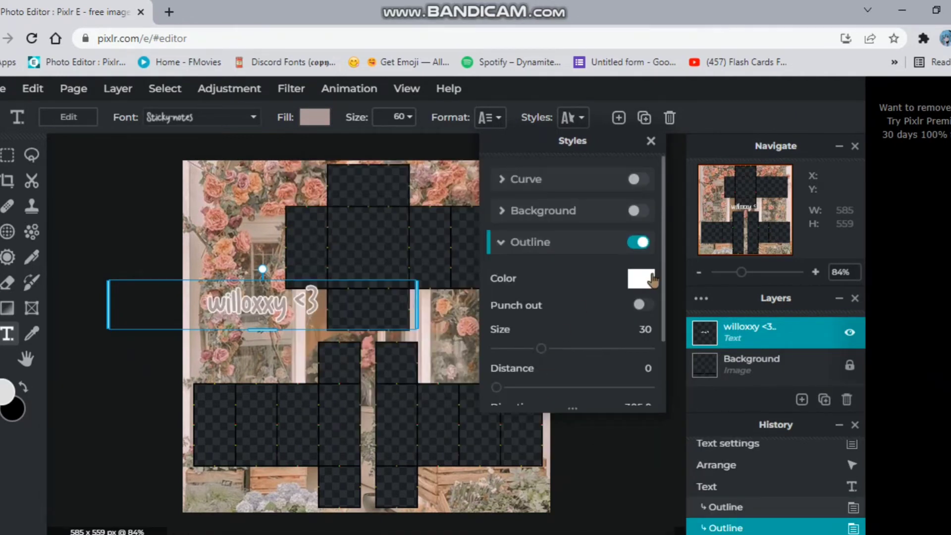
Set the username text's outline colour to #B29E9E.
left_click(641, 286)
left_click(326, 267)
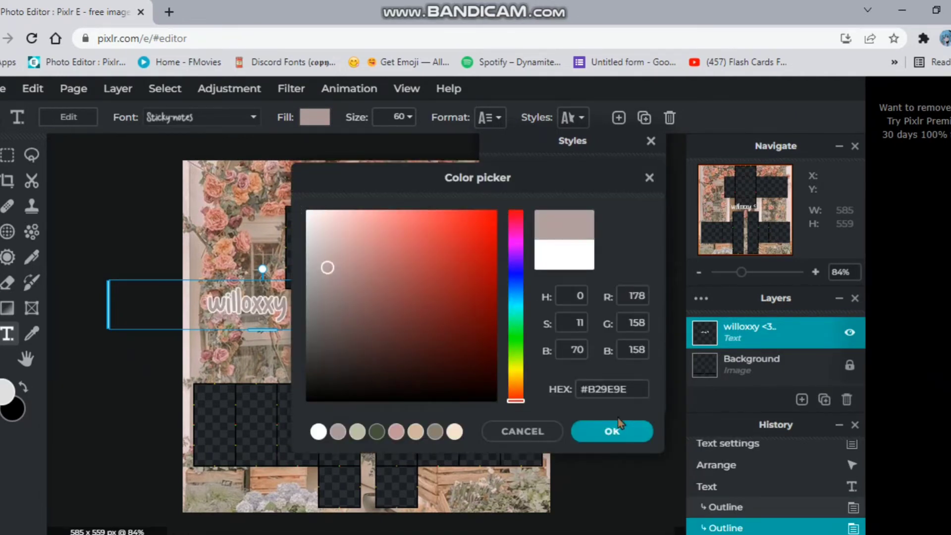
left_click(618, 432)
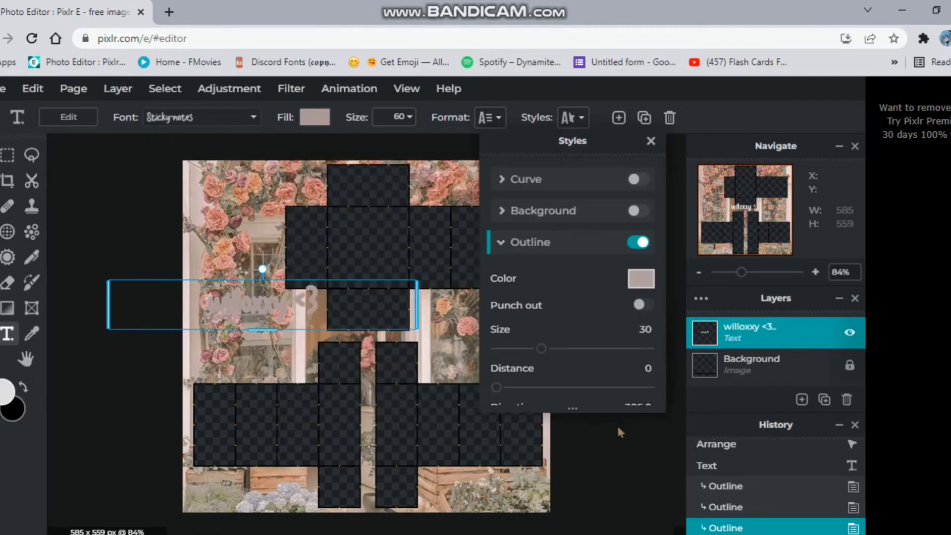
Lighten the username text's fill colour to #EEDDDD, refine it to the pinker #EEC7C7, and deselect the text.
left_click(314, 119)
left_click(213, 213)
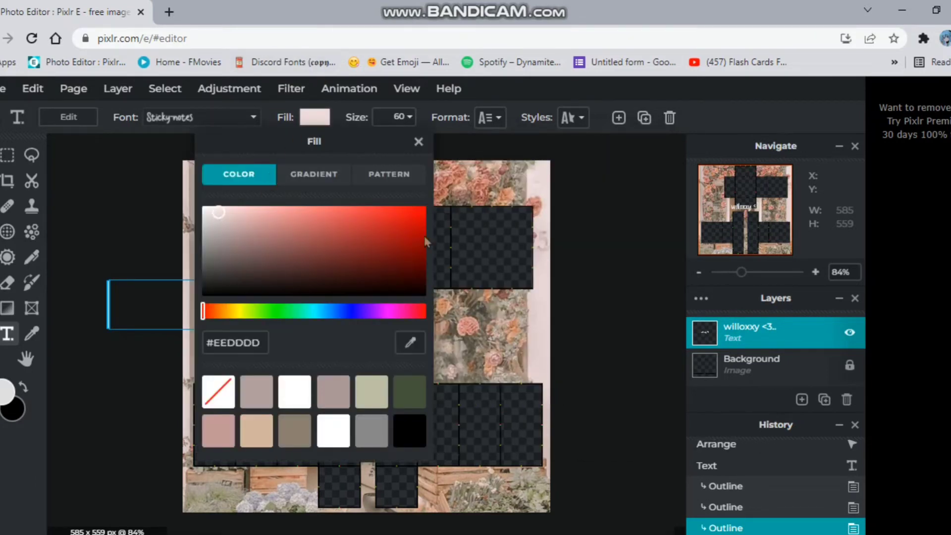
left_click(468, 250)
left_click(315, 117)
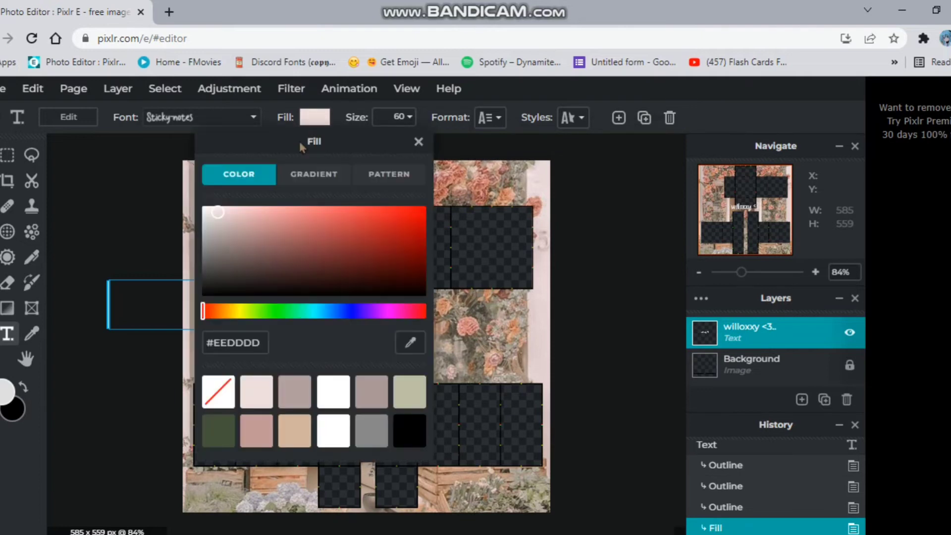
left_click(238, 212)
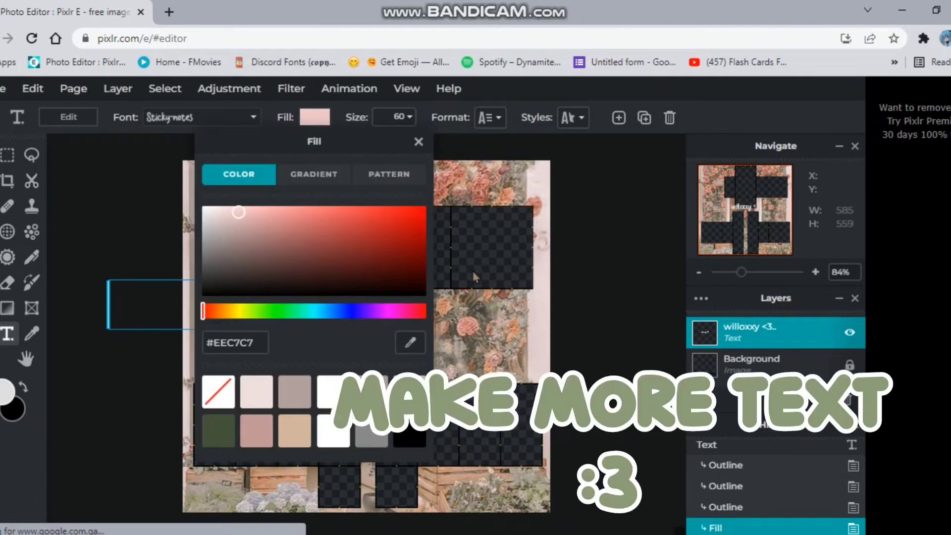
left_click(489, 308)
left_click(485, 355)
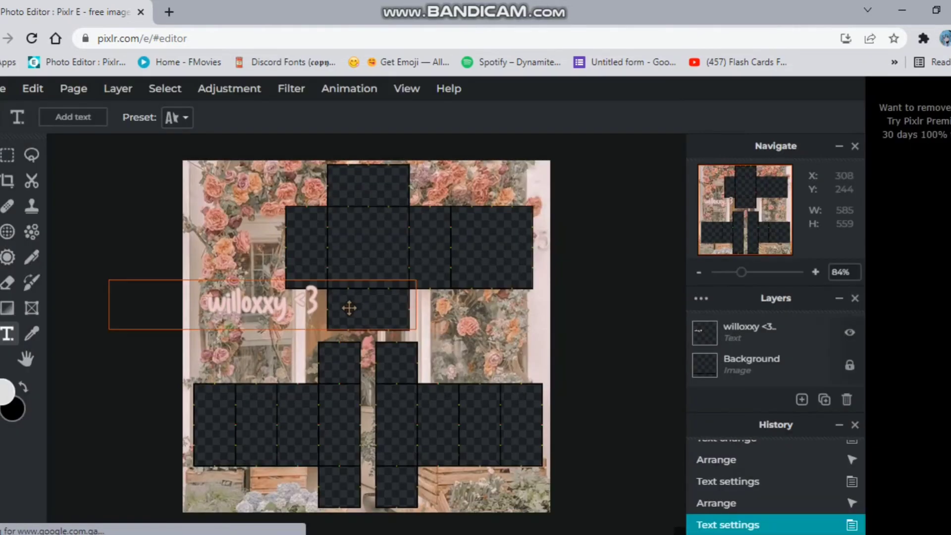
Set the username text's outline colour to #C6A0A0 and increase the outline size.
left_click(567, 119)
left_click(645, 284)
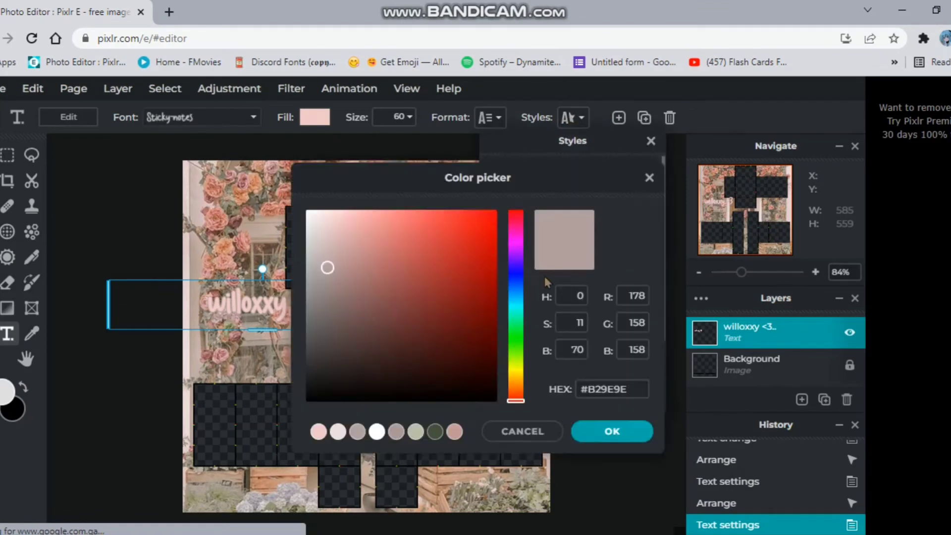
left_click_drag(327, 267, 342, 253)
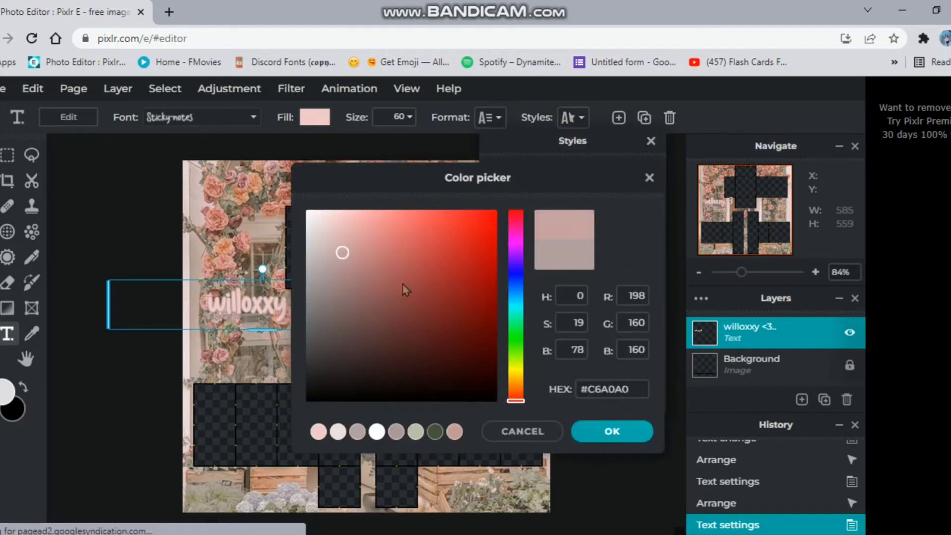
left_click(578, 431)
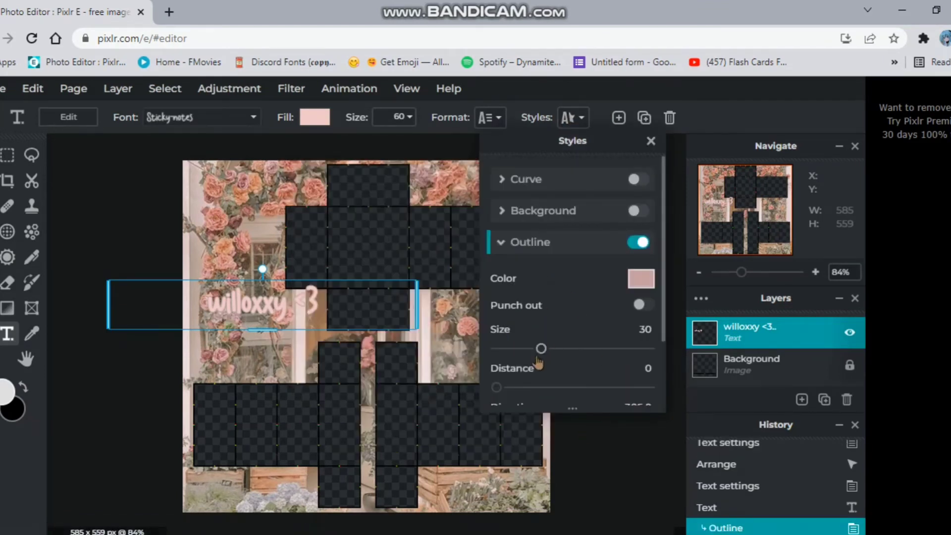
left_click_drag(569, 350, 620, 363)
Move the username text down to just above the boxes of the arm row on the left, and deselect it.
left_click(331, 342)
left_click_drag(307, 314, 298, 358)
left_click(455, 342)
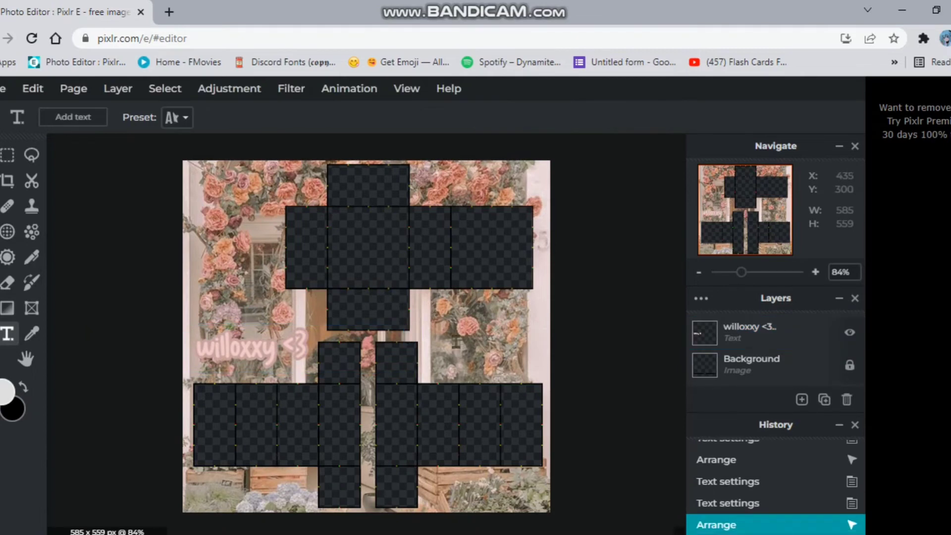
Add a second text layer with a first name followed by ":0", and set its font to Candy-beans.
left_click(468, 318)
left_click(575, 357)
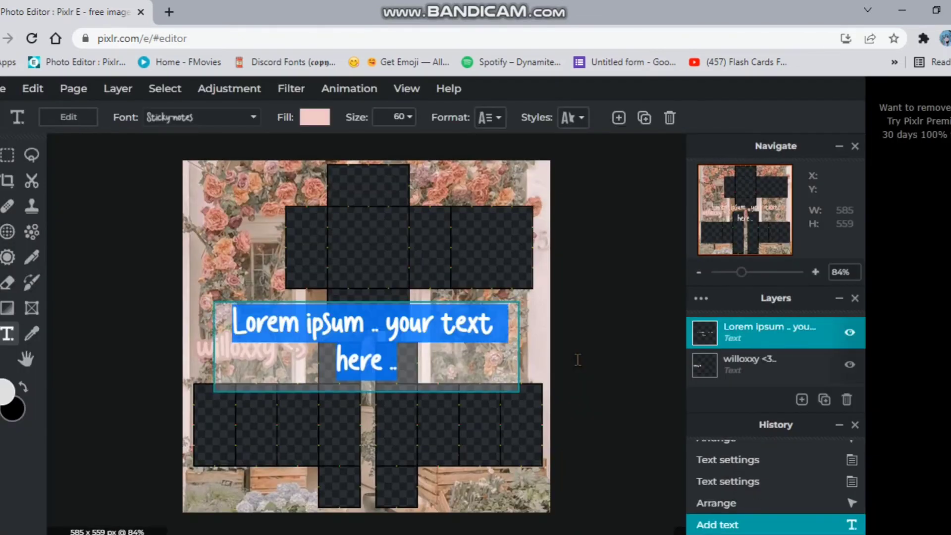
key("BackSpace")
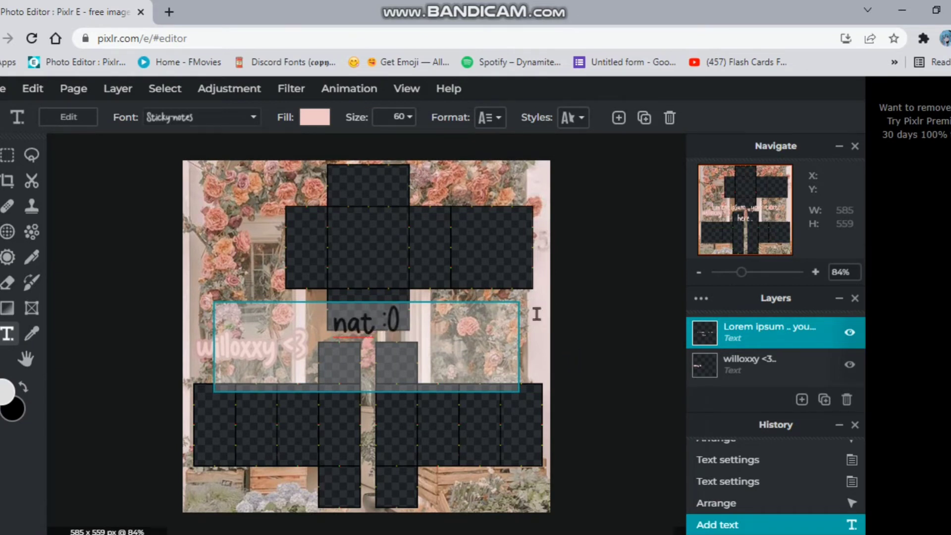
left_click(452, 256)
left_click(204, 119)
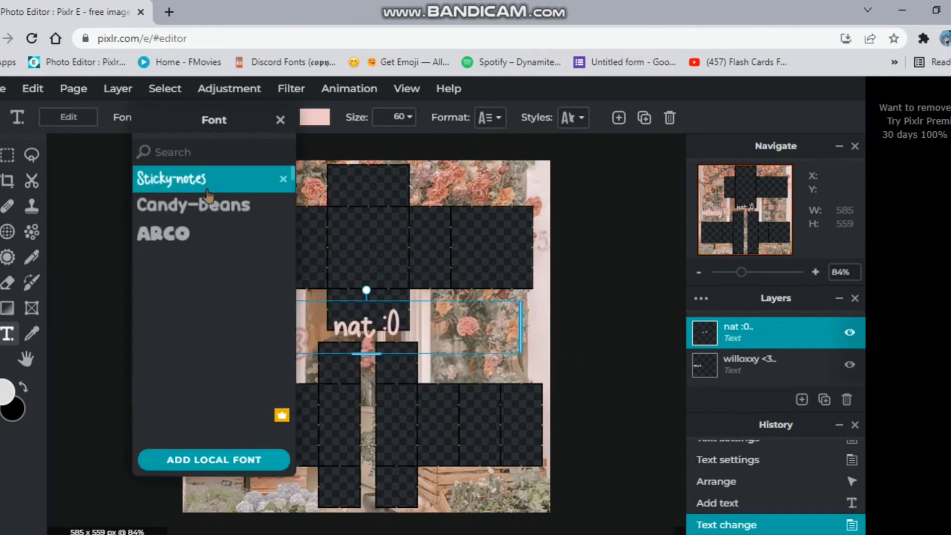
left_click(193, 203)
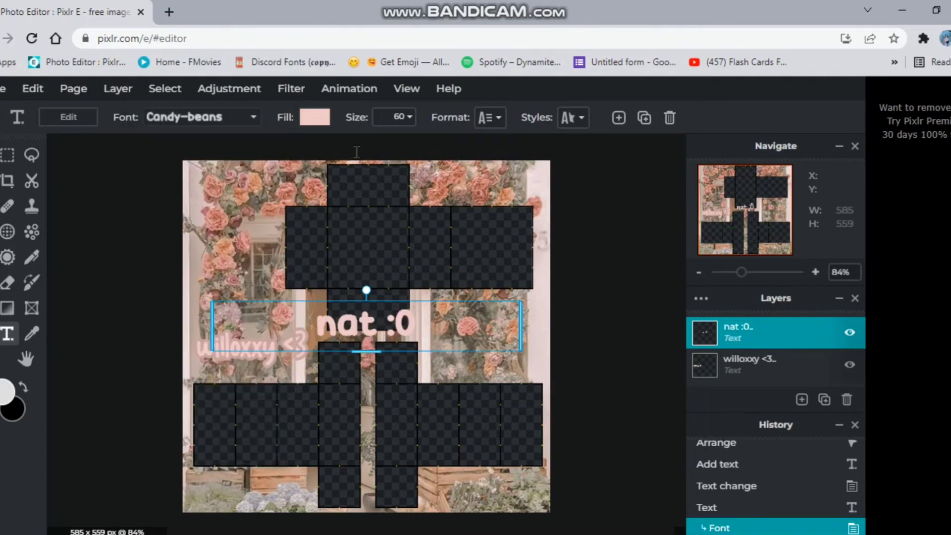
Give the second text a #C6A0A0 outline of size 95, and move it over the window right of the torso.
left_click(579, 119)
left_click(636, 242)
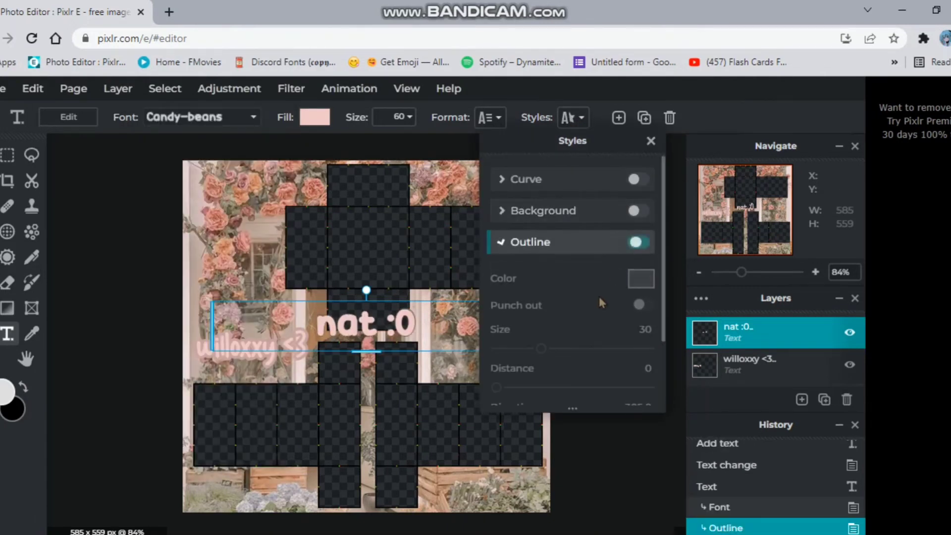
left_click(641, 278)
left_click(326, 429)
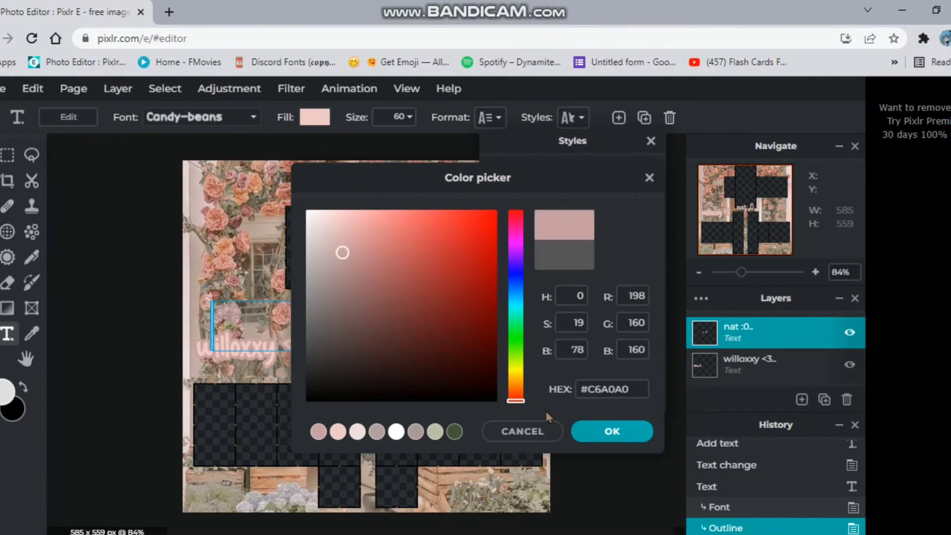
left_click(578, 432)
left_click_drag(542, 352, 642, 349)
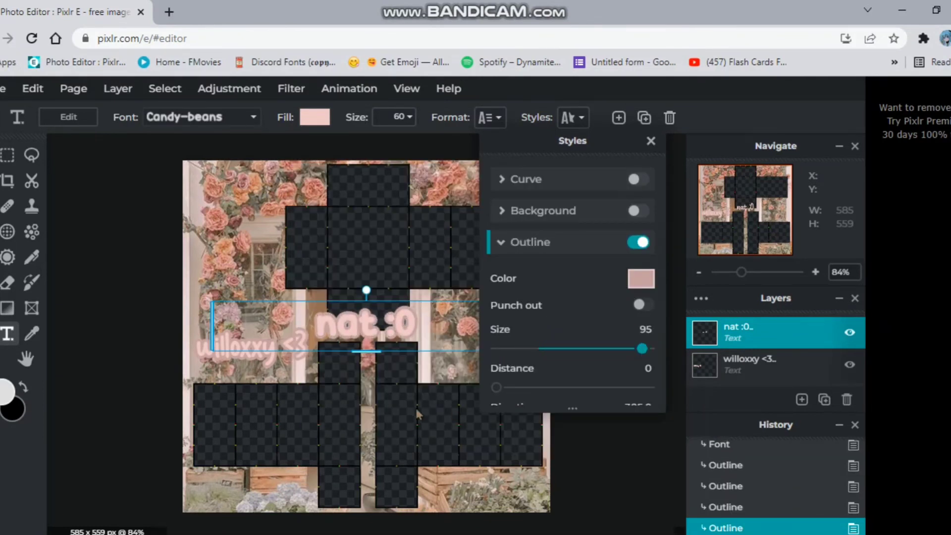
left_click_drag(419, 335, 540, 345)
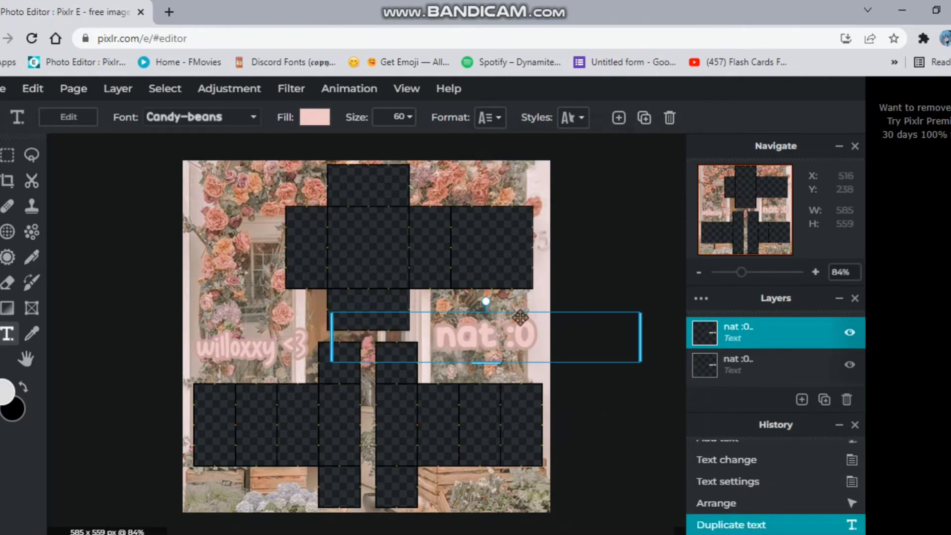
Move a duplicate of the second text to the canvas's upper-left corner and change its wording to "dont steal".
left_click_drag(541, 327, 289, 181)
double_click(292, 191)
type("dont steal")
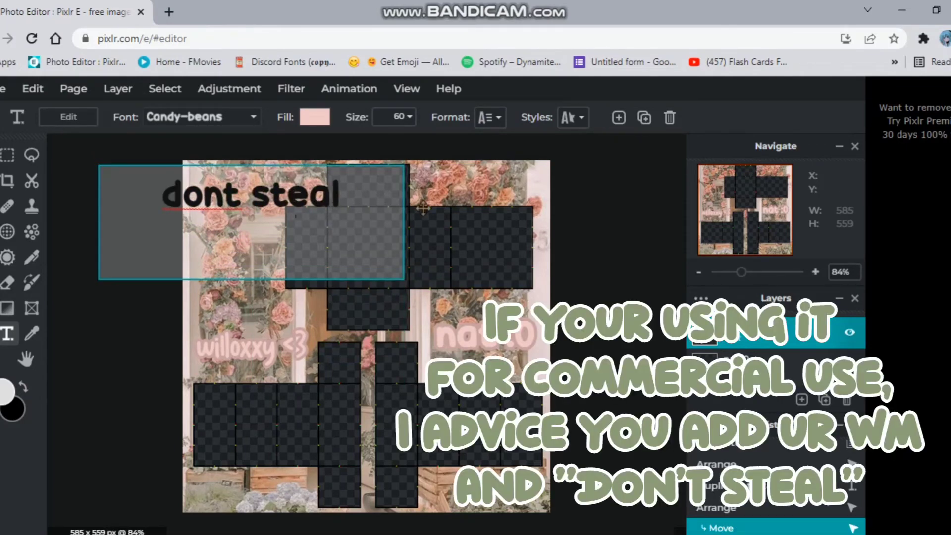
left_click(457, 206)
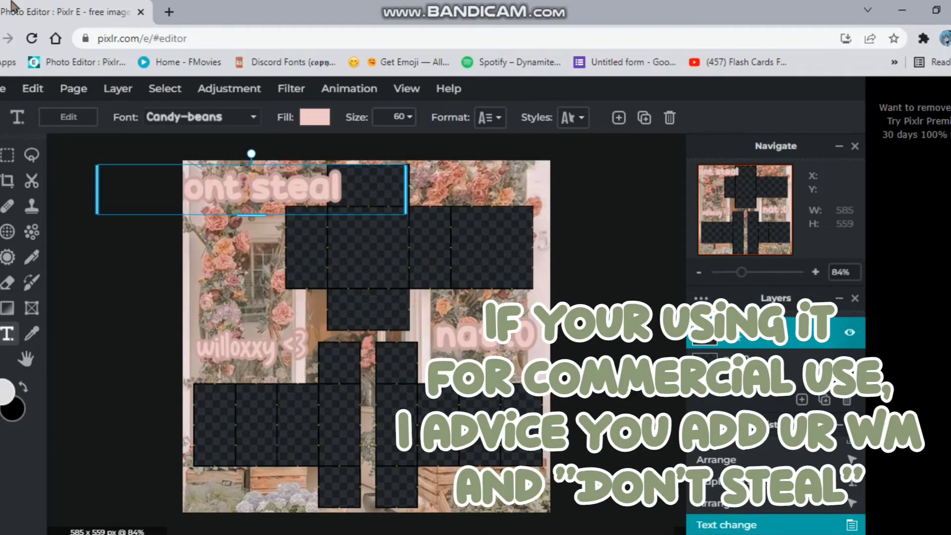
Shrink the "dont steal" text and fit it inside the canvas's upper-left corner, beside the template's top box, and deselect it.
left_click(398, 118)
left_click_drag(305, 143, 294, 143)
left_click_drag(279, 192, 278, 195)
left_click(325, 273)
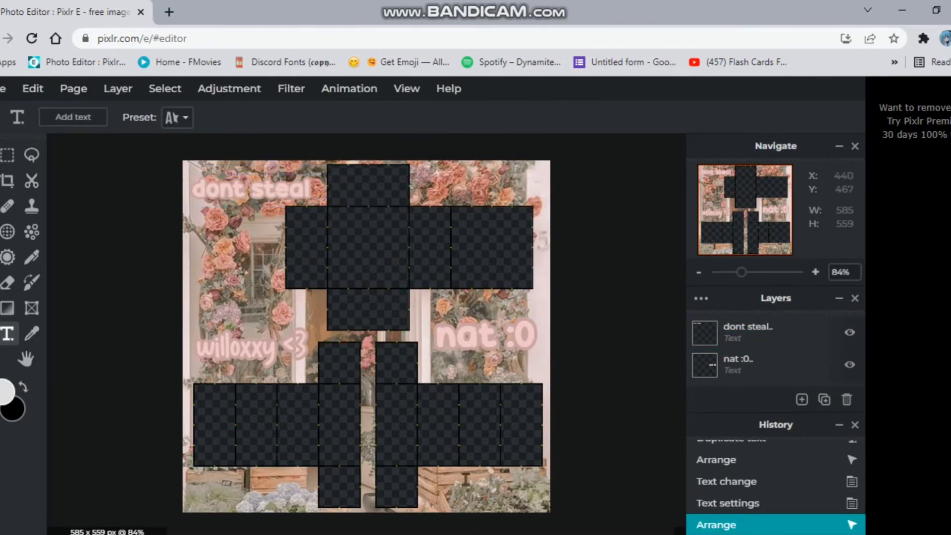
Add a new text layer reading "i love you :)".
left_click(535, 445)
left_click(569, 354)
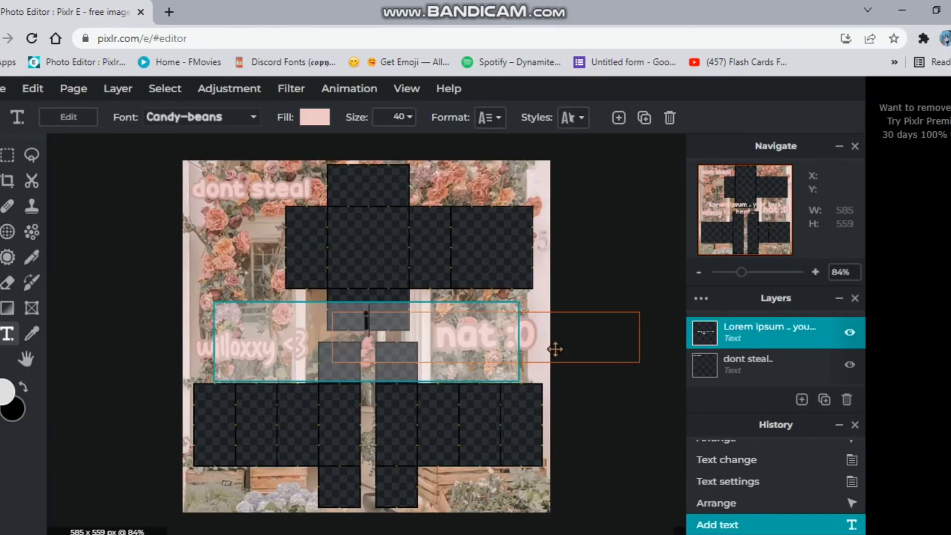
type("i love ")
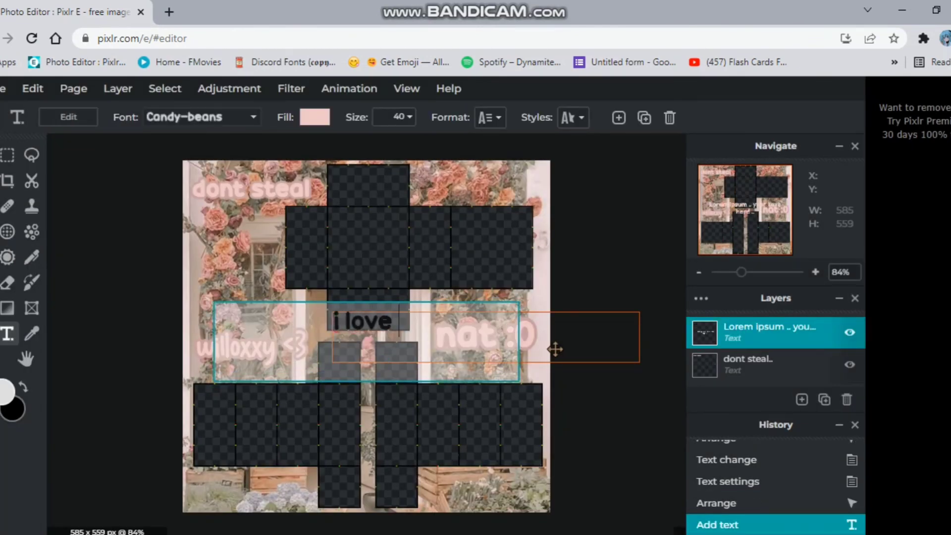
type("you :)")
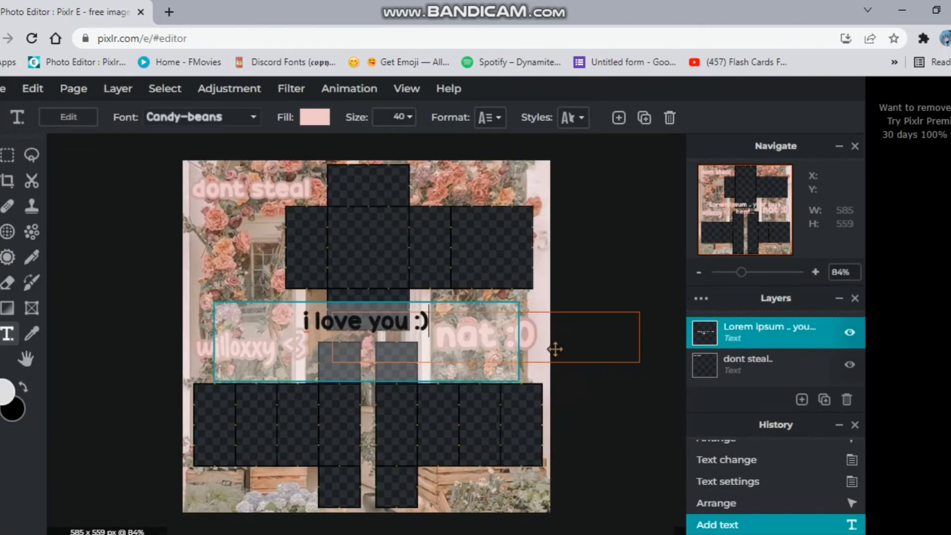
left_click(593, 398)
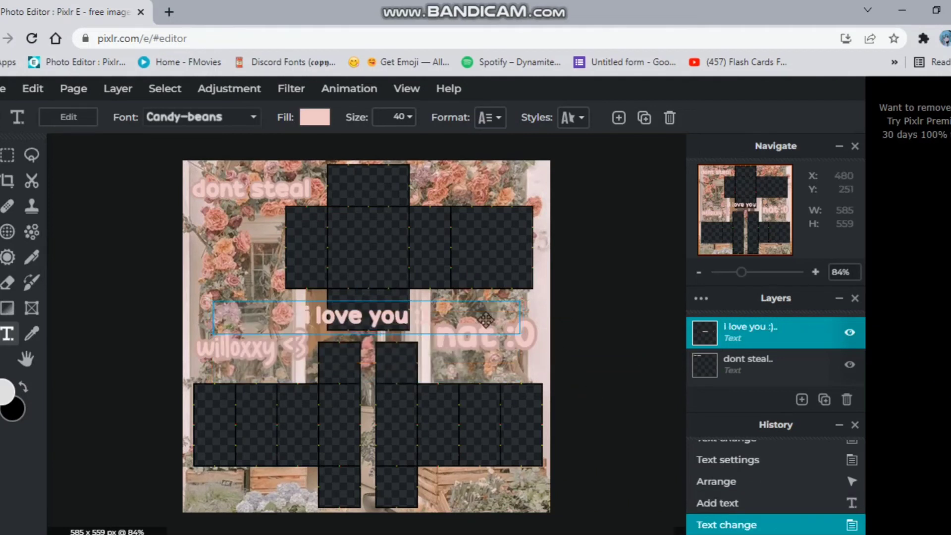
Change the wording of the new text layer to "i luv u :3".
type("ove you :")
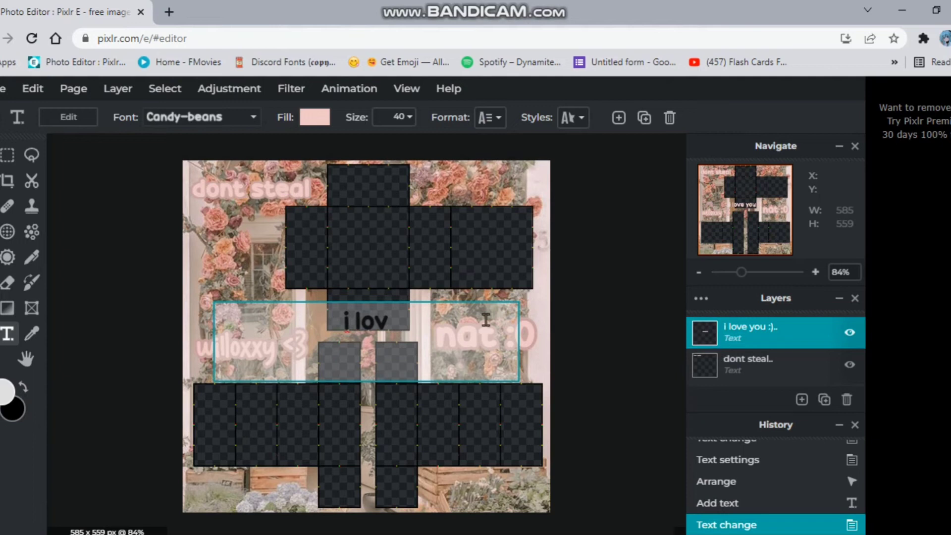
key("BackSpace")
key("BackSpace")
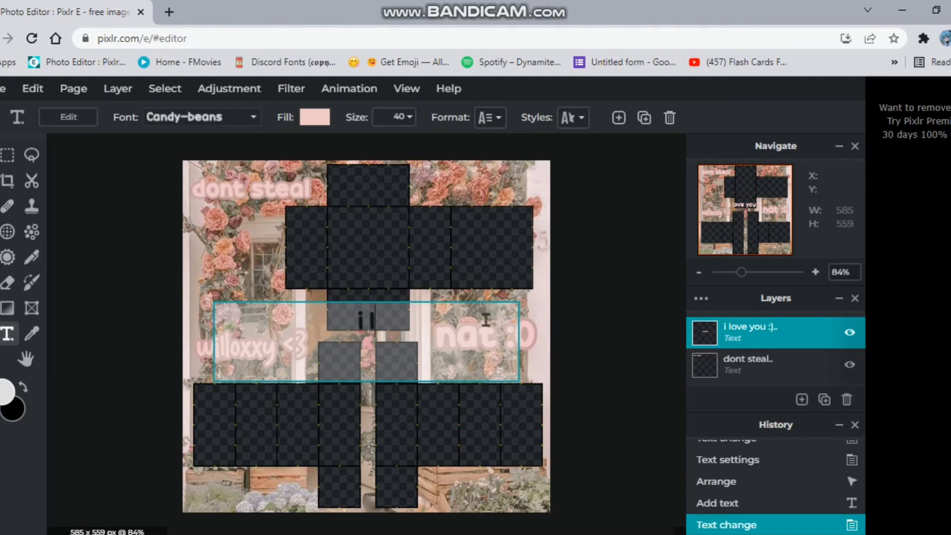
type("uv you")
key("BackSpace")
key("BackSpace")
key("BackSpace")
type("u")
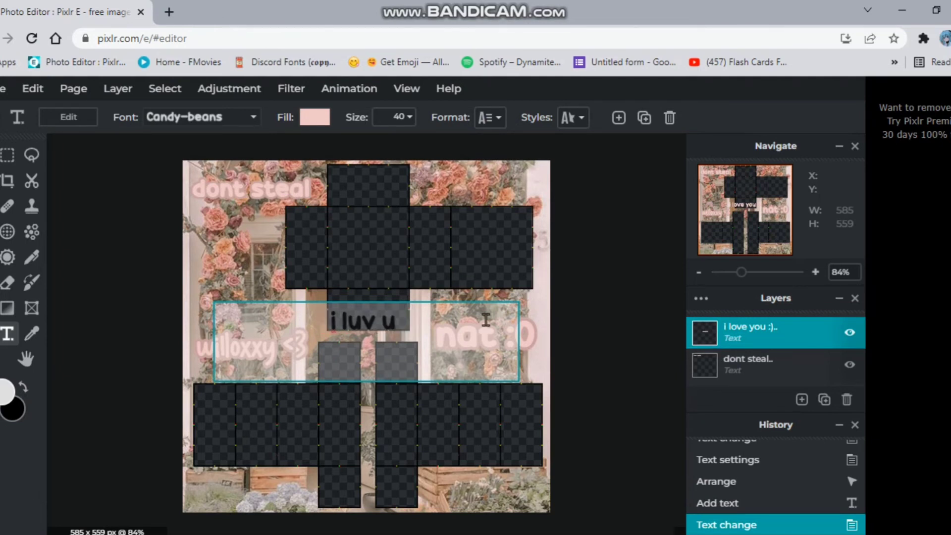
type(" :3")
left_click(444, 242)
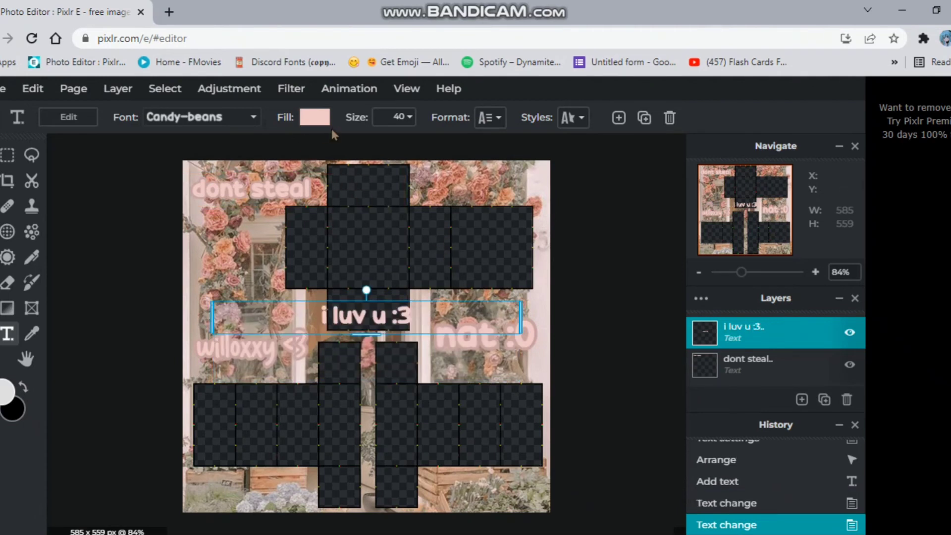
Set the "i luv u :3" text's font to ARCO and give it a thick outline in the saved dusty pink swatch colour.
left_click(213, 118)
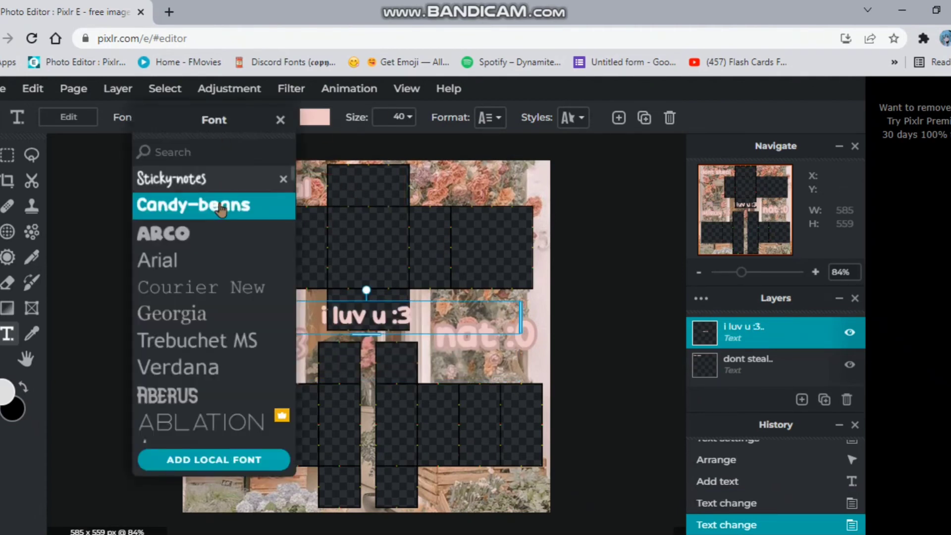
left_click(202, 239)
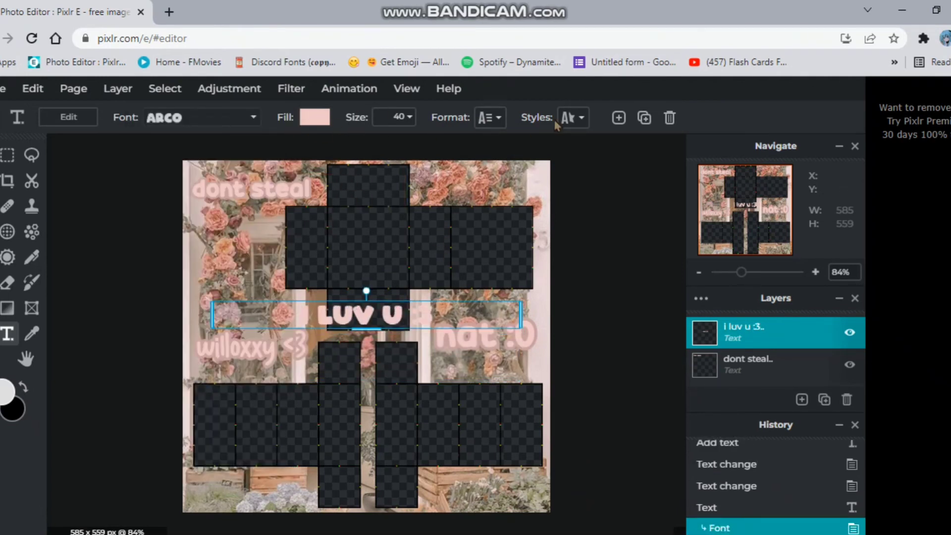
left_click(569, 124)
left_click(637, 241)
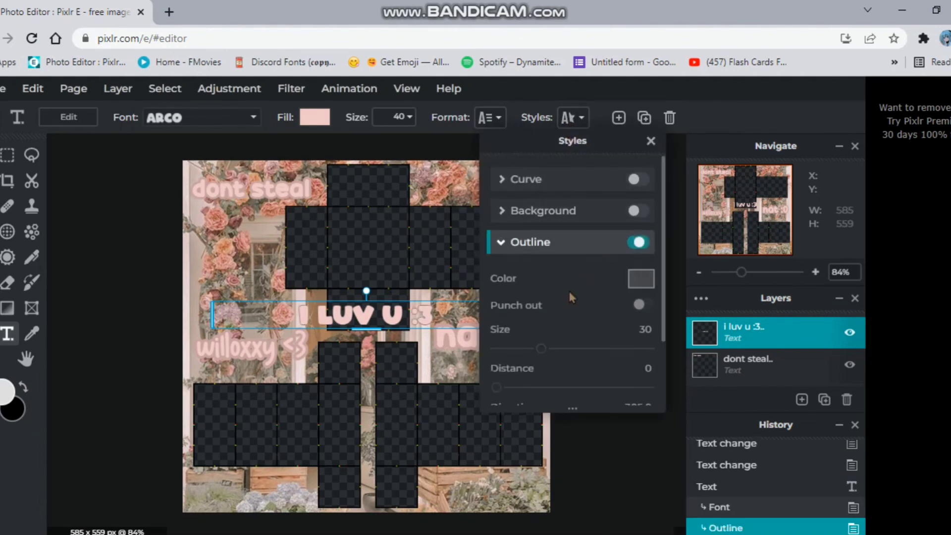
left_click(640, 279)
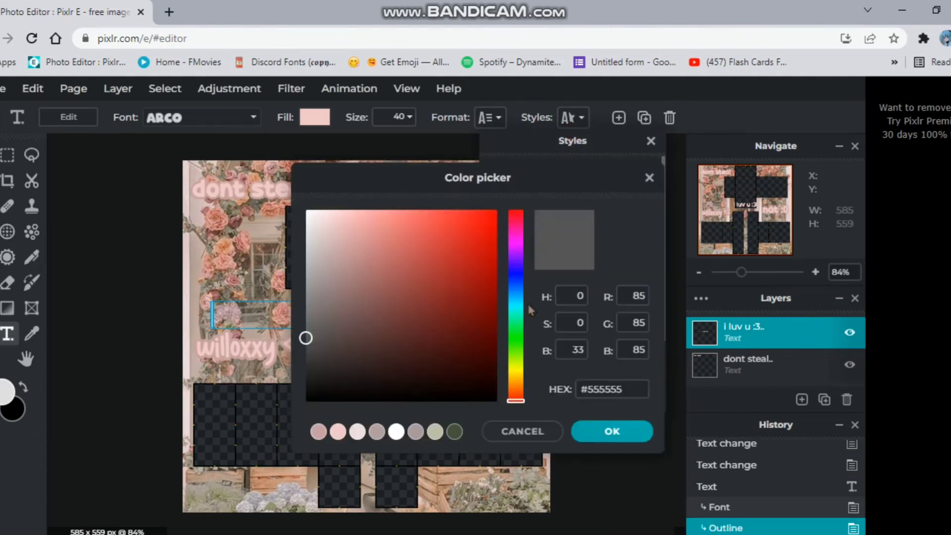
left_click(325, 431)
left_click(611, 431)
left_click_drag(542, 348, 684, 364)
left_click(369, 342)
Move the "i luv u :3" text to the canvas's lower-right corner, set its size to 32, and deselect it.
left_click_drag(370, 322, 495, 492)
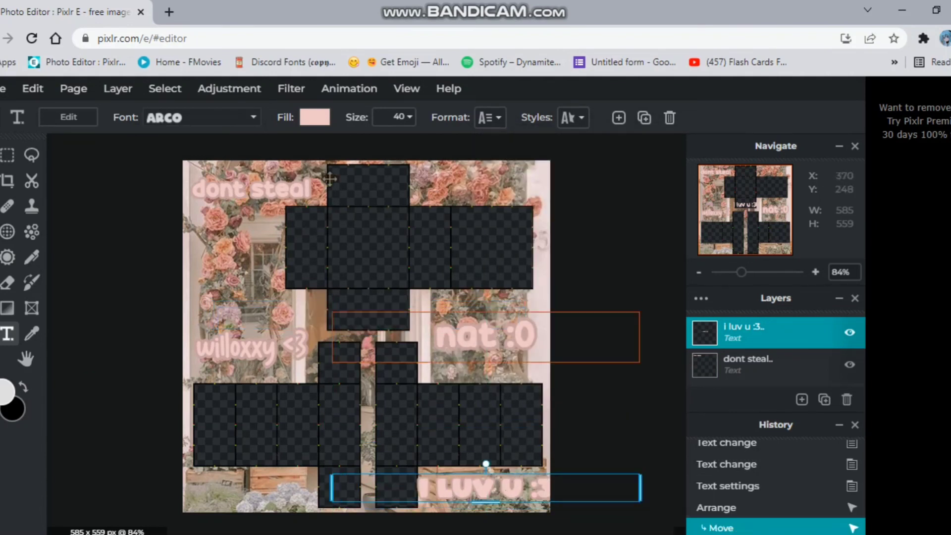
left_click(394, 116)
left_click_drag(295, 143, 289, 144)
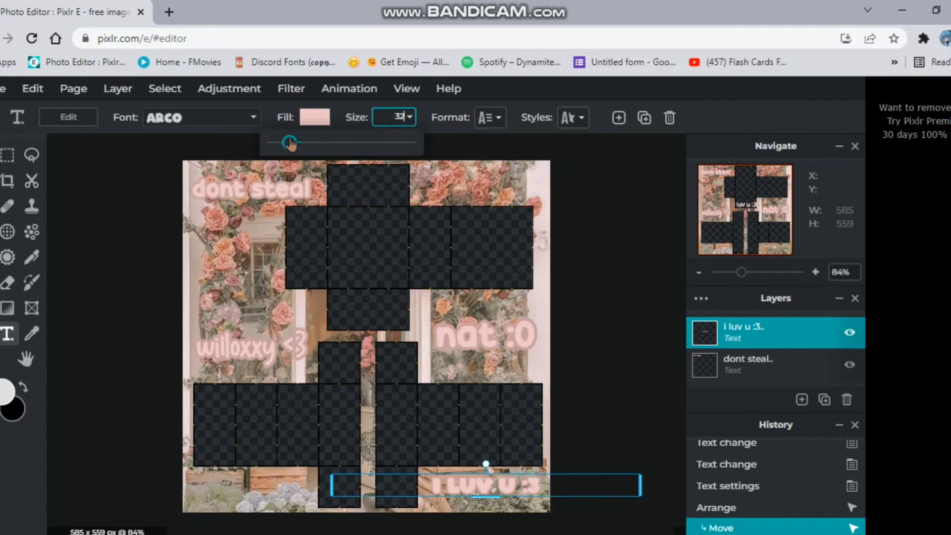
left_click(530, 489)
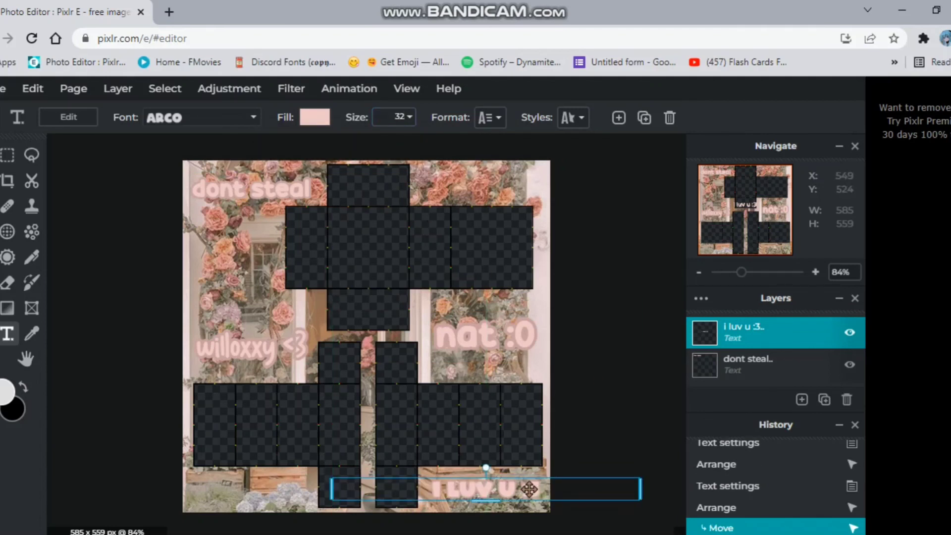
left_click(578, 313)
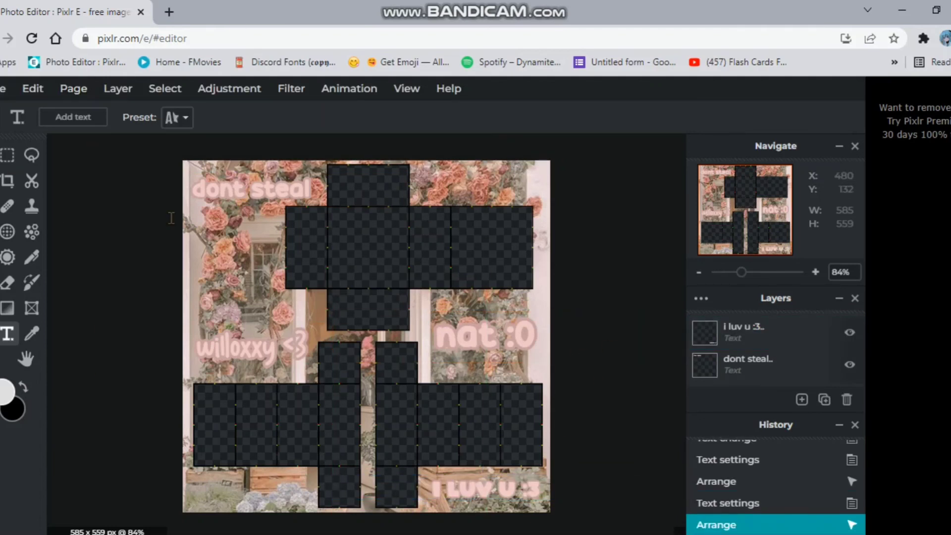
Save the template as a transparent PNG in Documents under a new file name without replacing template_outline, and dismiss the ad.
key("ctrl+s")
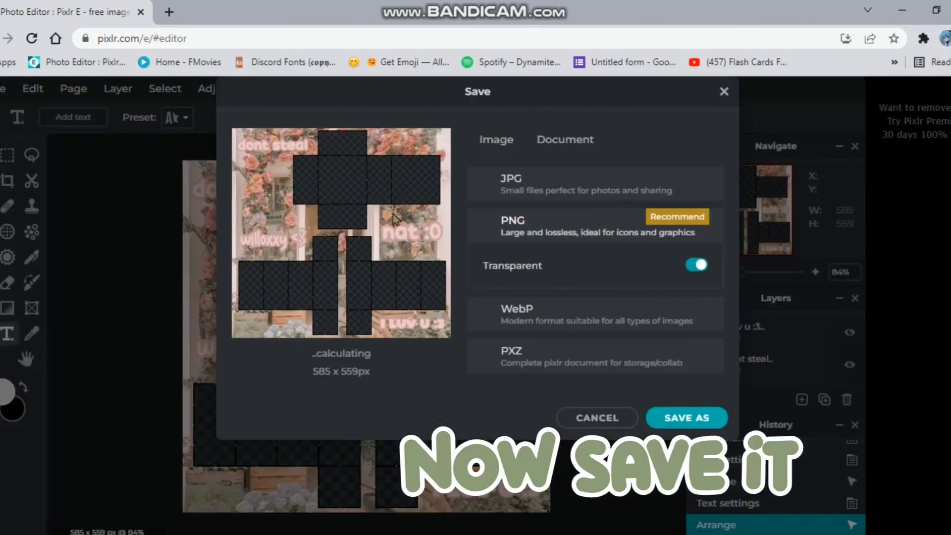
left_click(693, 418)
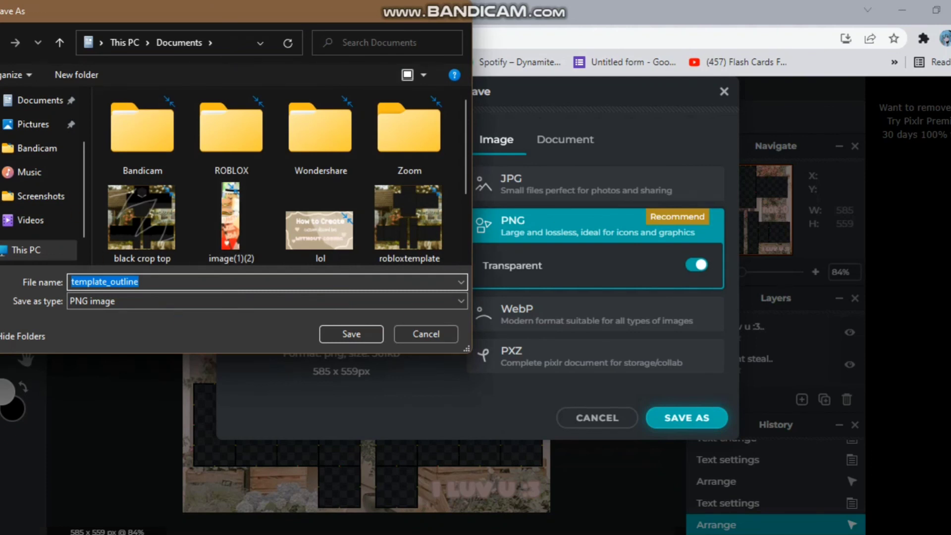
left_click(364, 333)
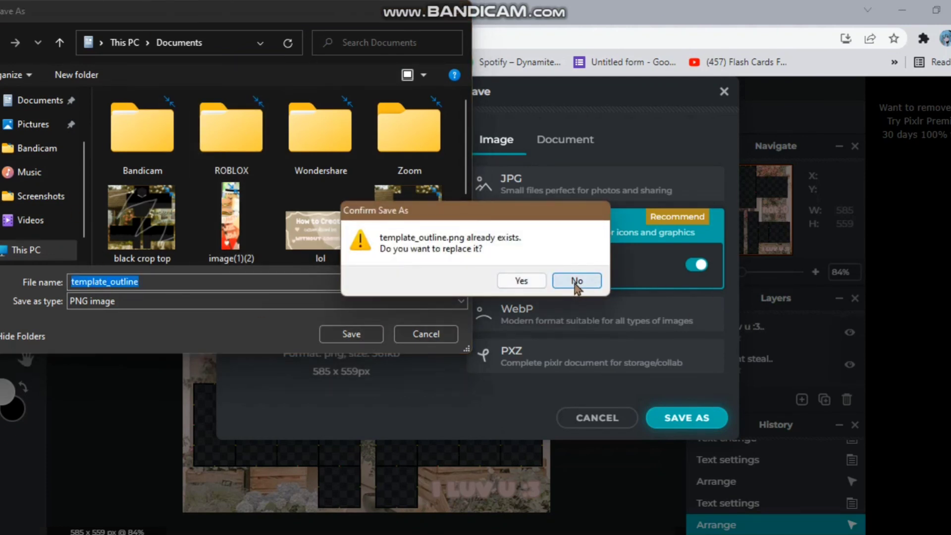
left_click(577, 281)
key("BackSpace")
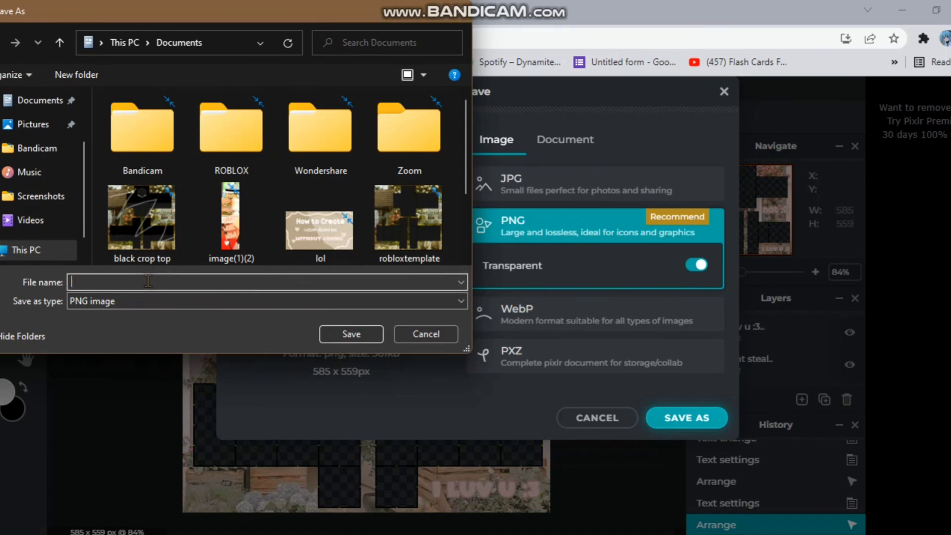
type("c")
key("BackSpace")
key("Return")
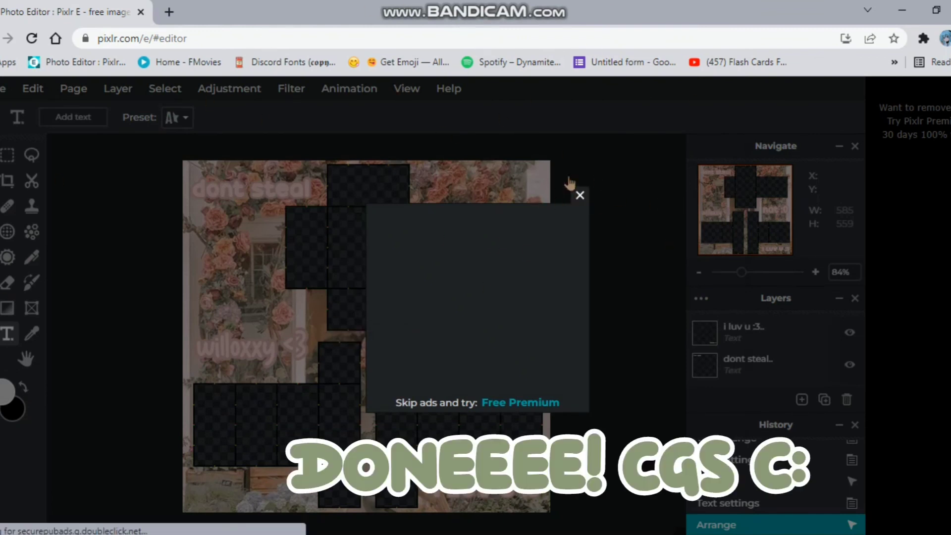
left_click(579, 195)
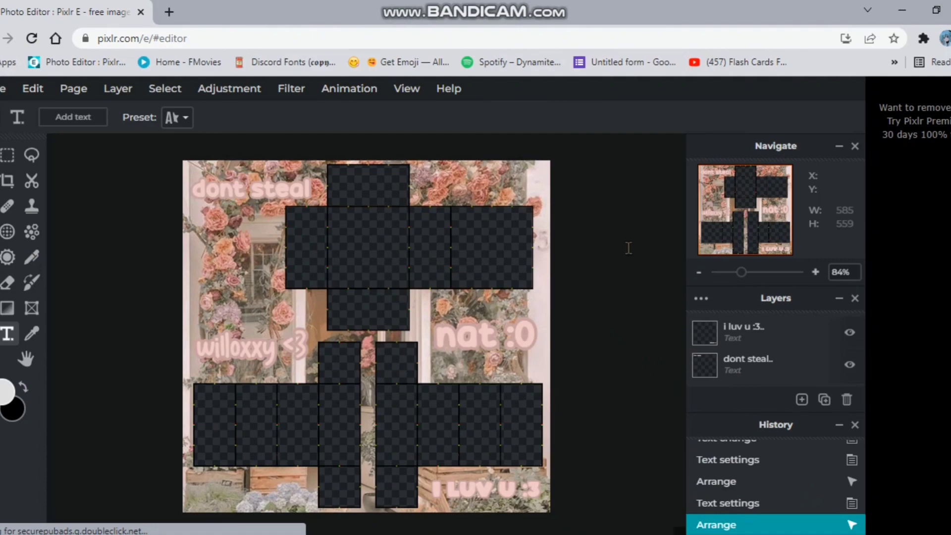